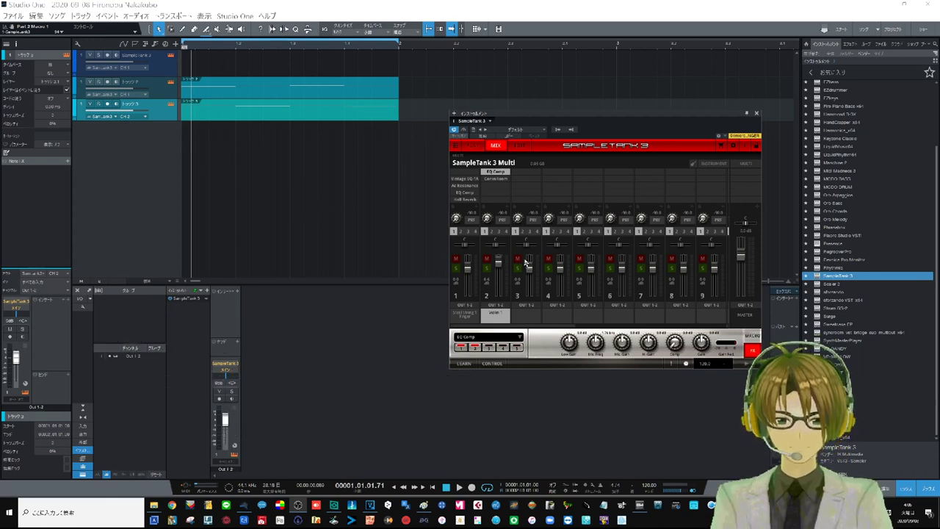
# Step: Review the instruments loaded in SampleTank 3 by selecting part 1 Steel String 1 Finger and part 2 Violin 1
pyautogui.click(496, 171)
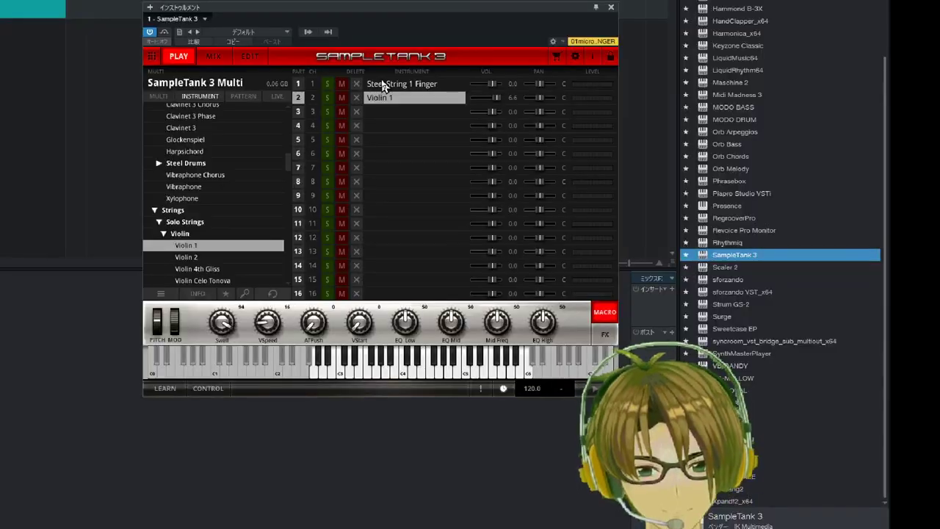
pyautogui.click(610, 163)
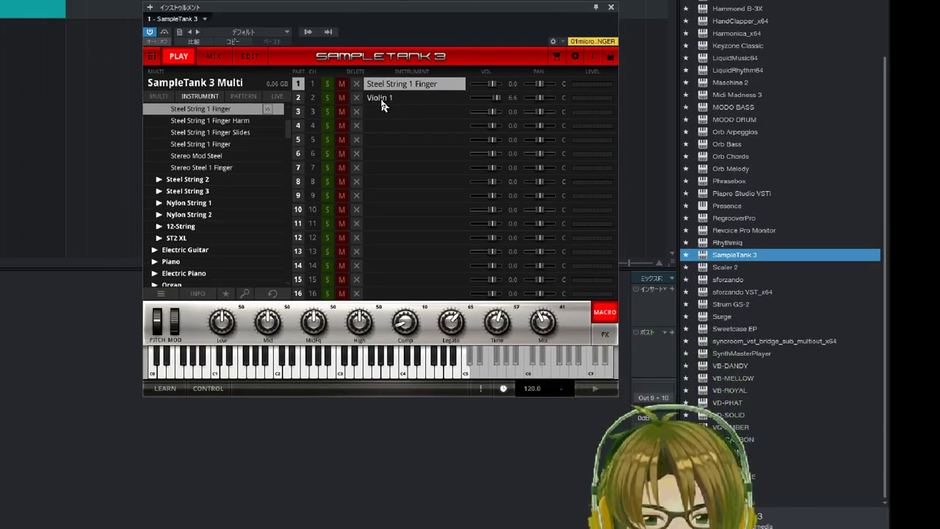
pyautogui.click(380, 98)
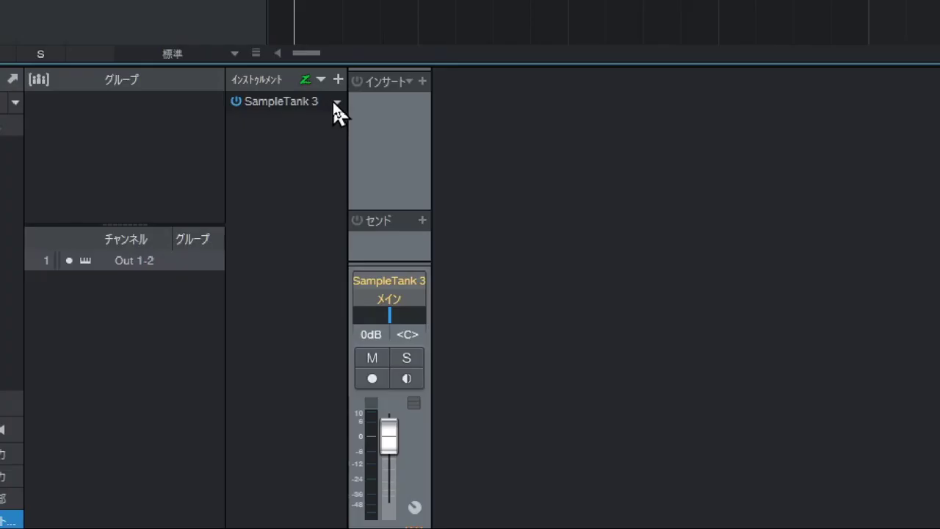
# Step: Expand SampleTank 3's output list in the mixer and activate Out 3-4
pyautogui.click(206, 298)
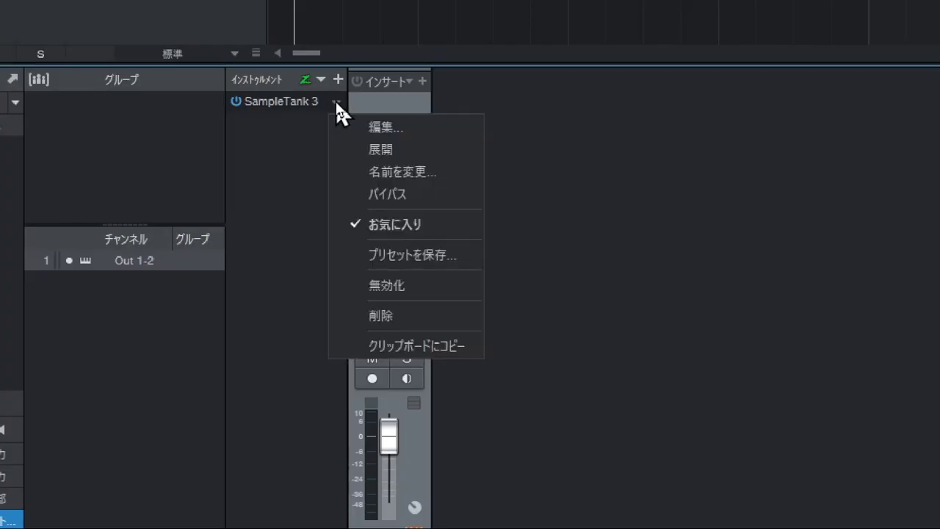
pyautogui.click(359, 151)
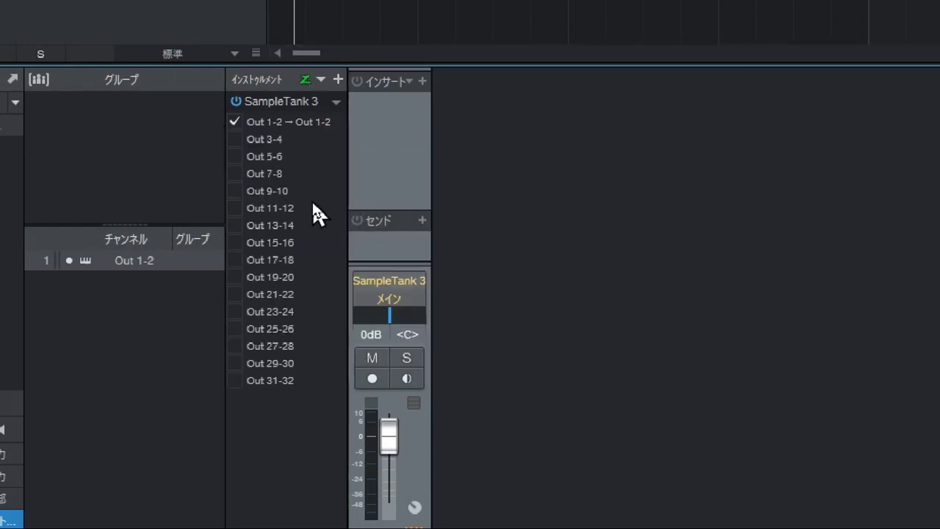
pyautogui.click(234, 140)
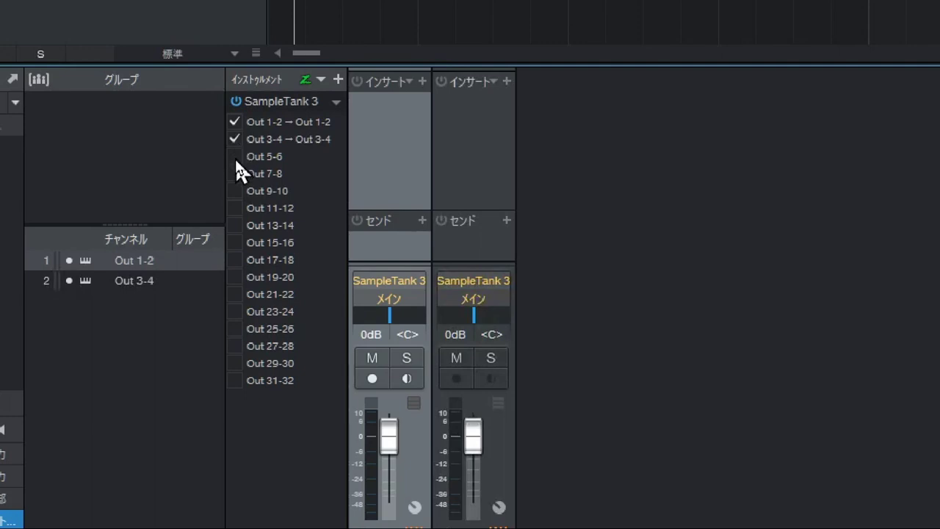
# Step: Activate Out 5-6 and Out 7-8 as a trial and deactivate both again
pyautogui.click(234, 157)
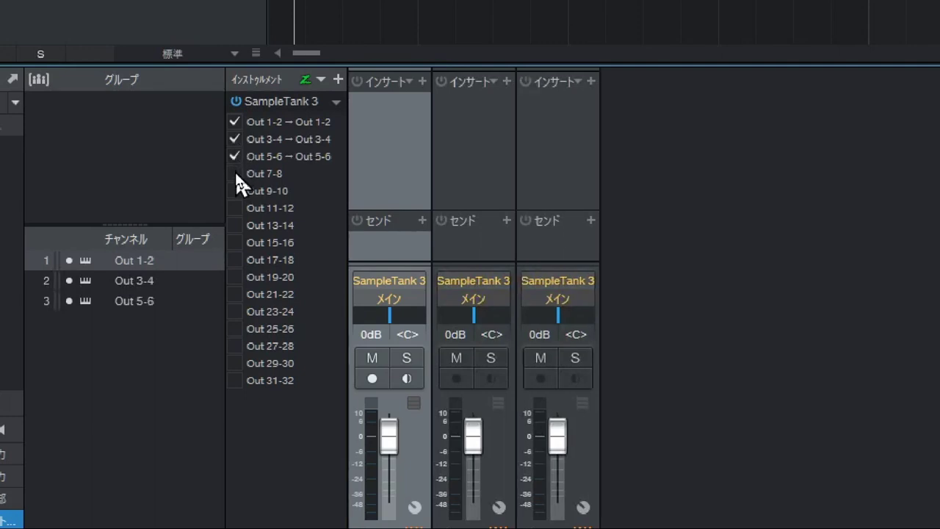
pyautogui.click(234, 174)
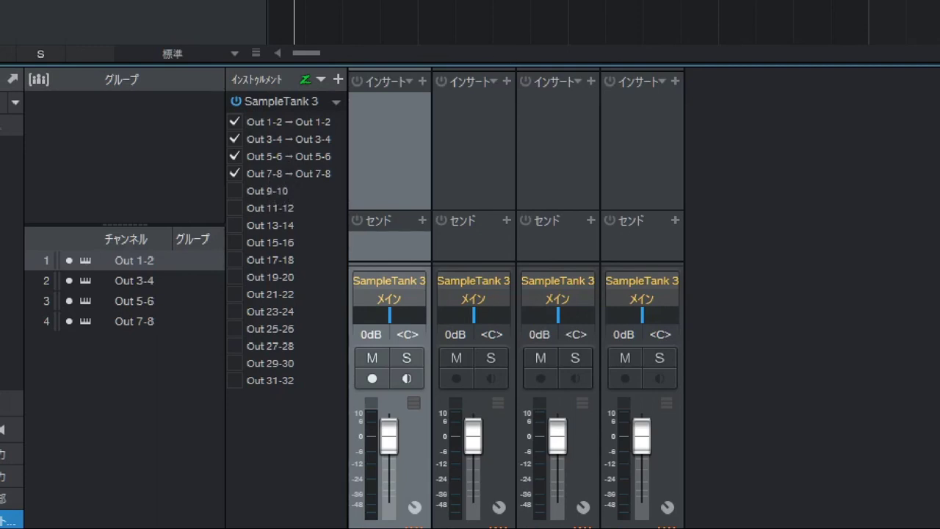
pyautogui.click(236, 174)
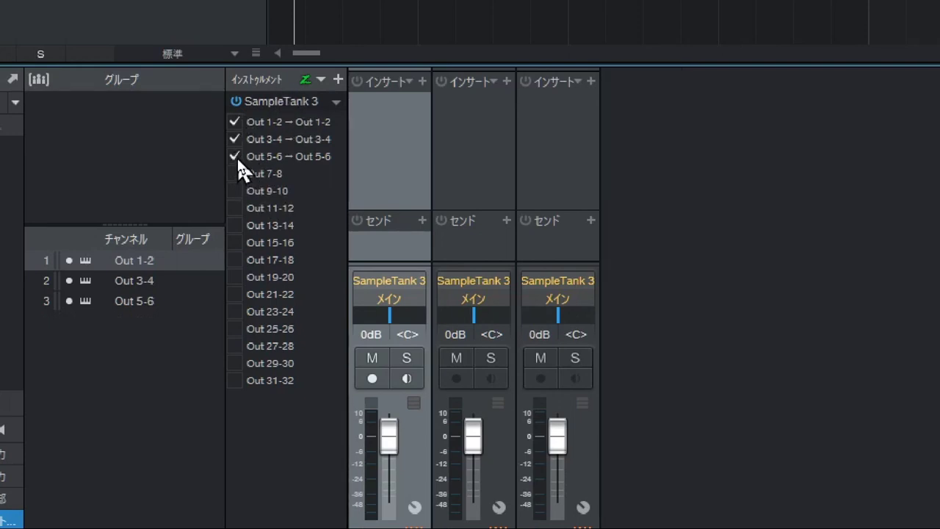
pyautogui.click(236, 156)
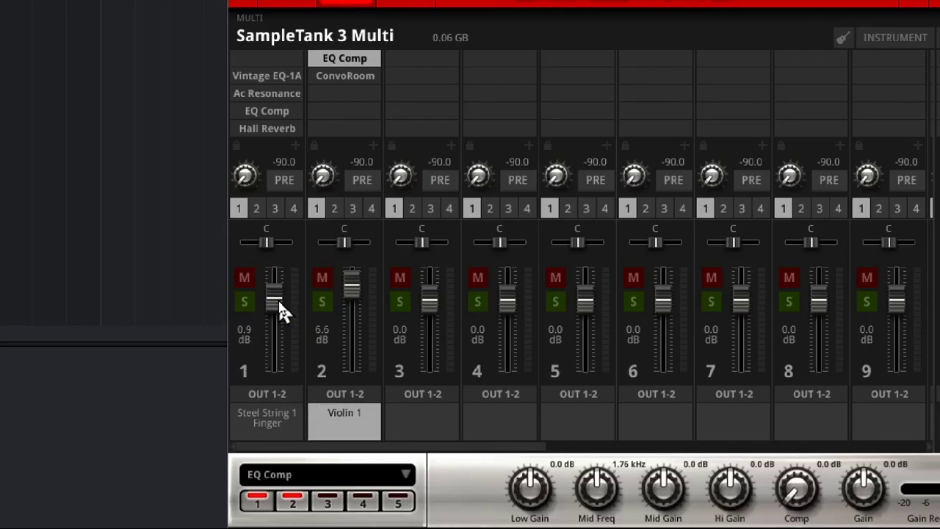
# Step: Raise part 1's volume fader to 3.9 dB and route the Violin 1 part to OUT 3-4 in SampleTank 3
pyautogui.moveTo(279, 301); pyautogui.dragTo(279, 293)
pyautogui.click(361, 398)
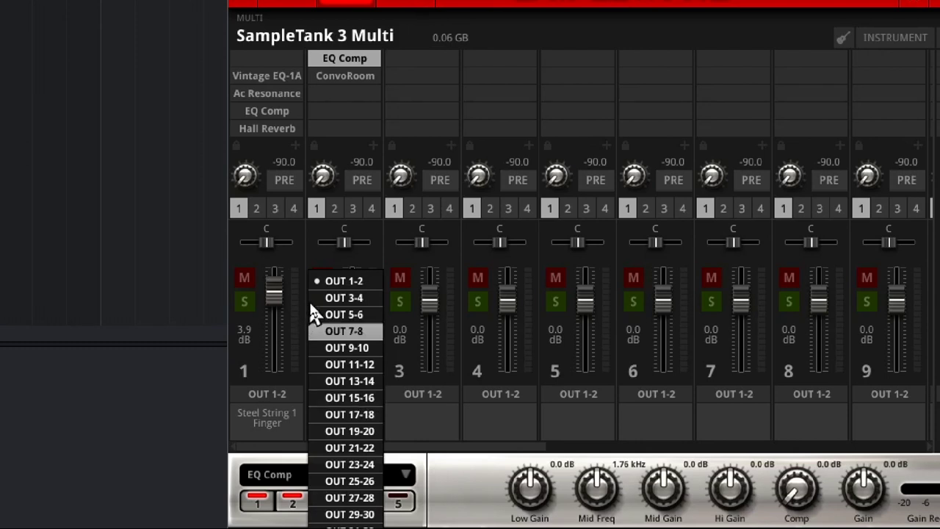
pyautogui.click(349, 299)
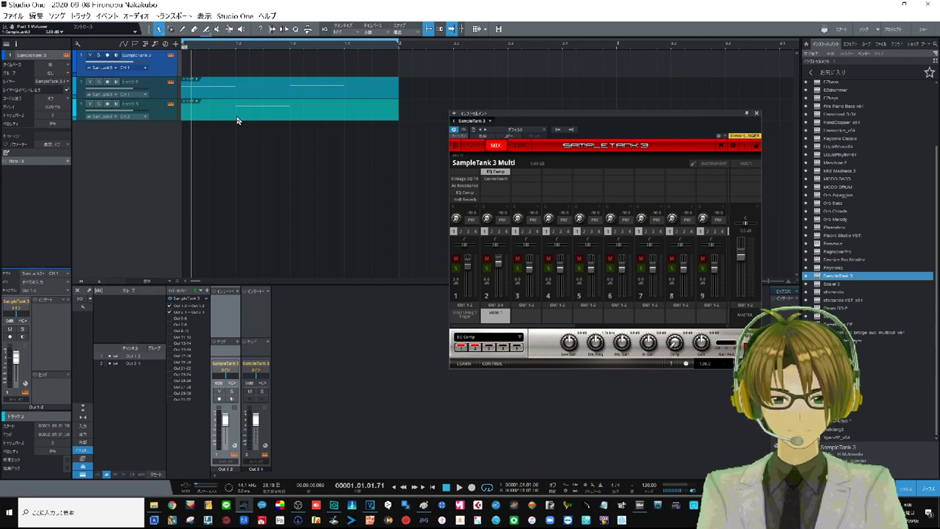
# Step: Return the playhead to the song start and view the notes of the トラック 2 and トラック 3 parts in the note editor
pyautogui.press(',')
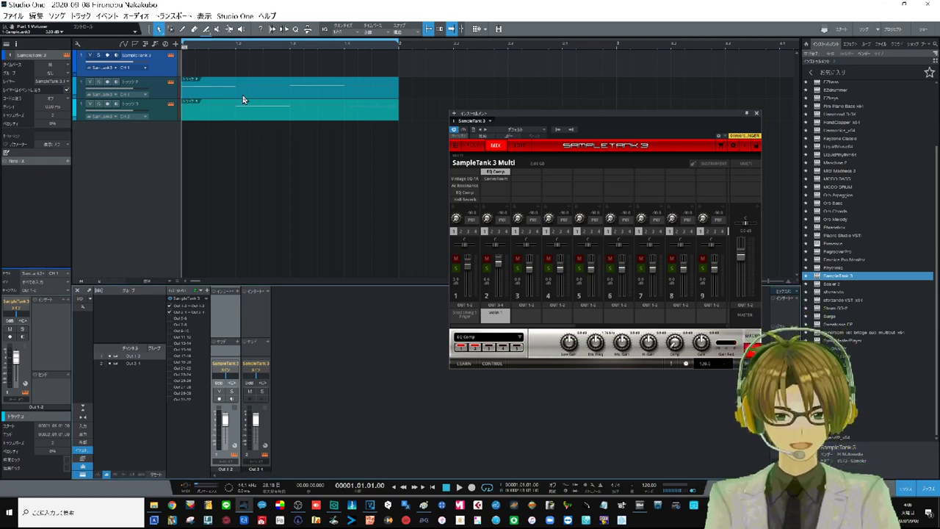
pyautogui.click(243, 95)
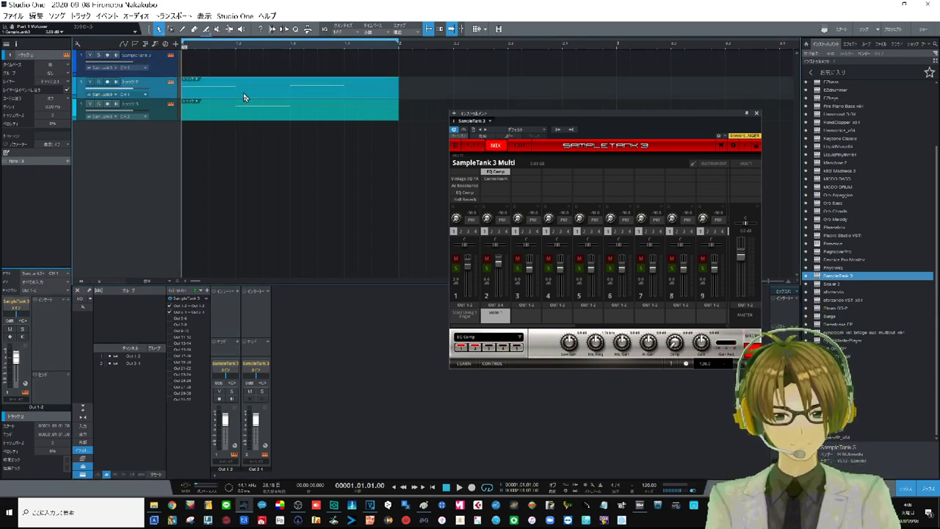
pyautogui.doubleClick(245, 98)
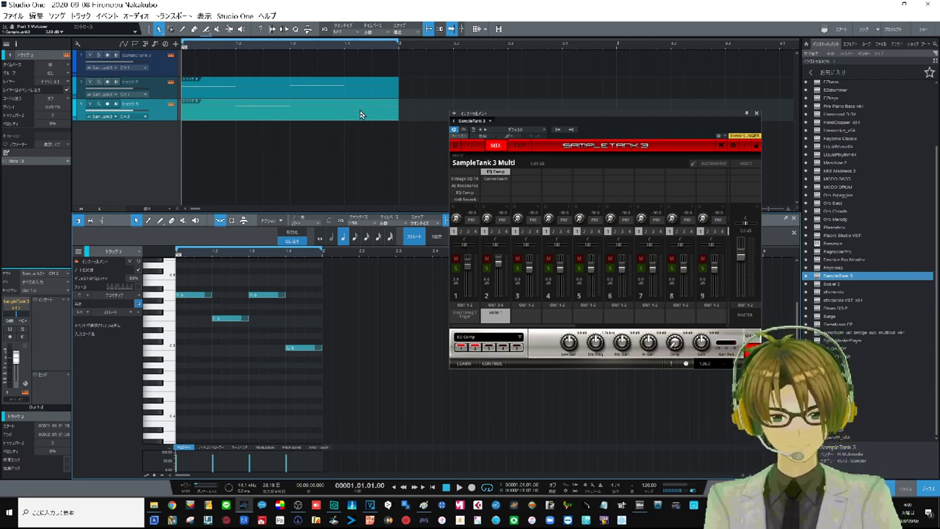
# Step: Assign トラック 2's output to the SampleTank 3 instrument
pyautogui.click(167, 94)
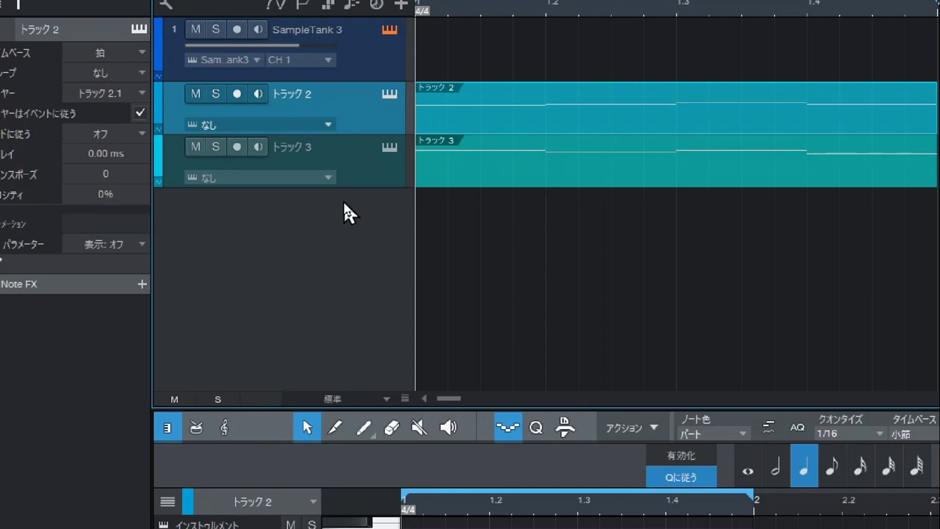
pyautogui.click(265, 124)
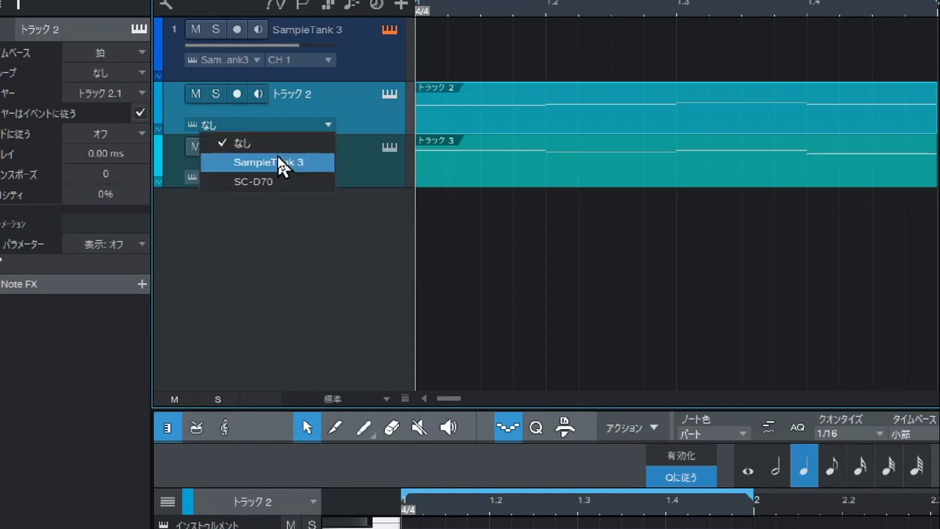
pyautogui.click(278, 159)
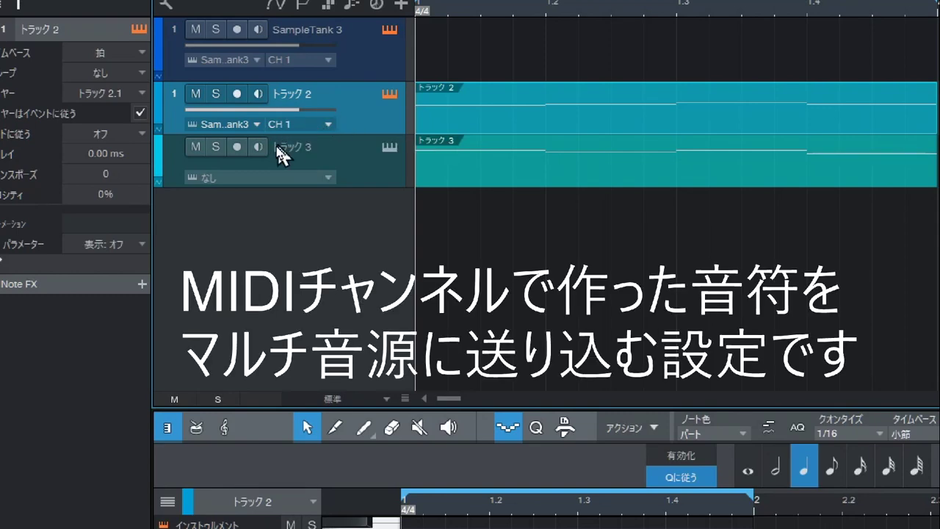
# Step: Assign トラック 3's output to SampleTank 3 on CH 2 and close the note editor
pyautogui.click(232, 178)
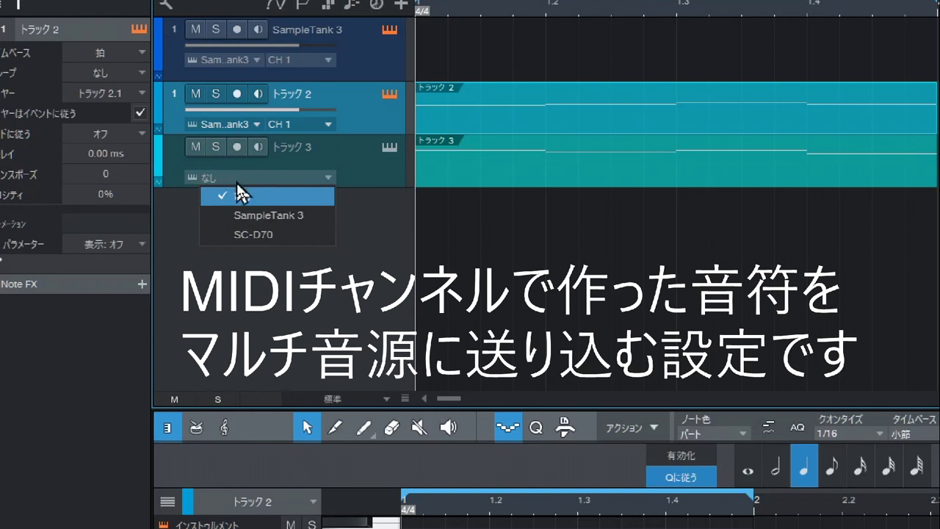
pyautogui.click(248, 213)
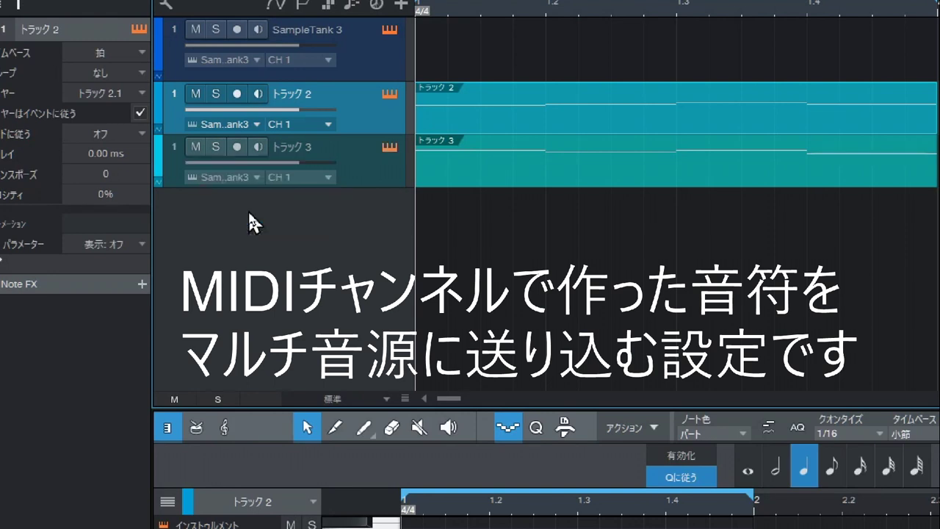
pyautogui.click(325, 175)
pyautogui.click(315, 212)
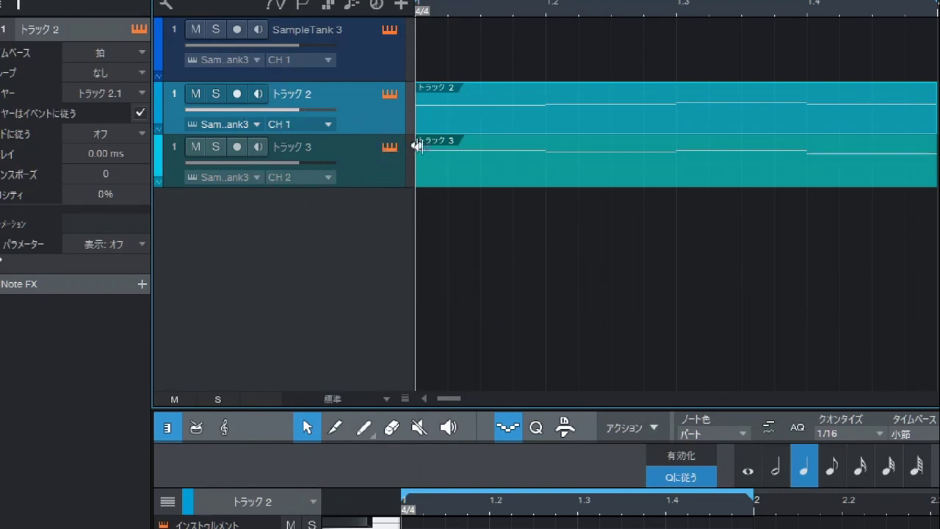
pyautogui.press('F2')
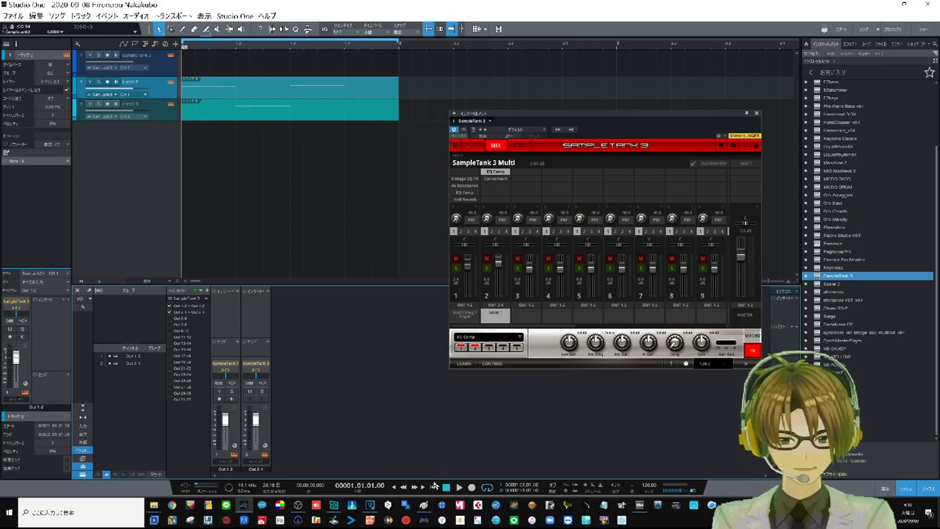
# Step: Play both tracks together, and mute トラック 3 to listen to トラック 2 on its own
pyautogui.click(459, 487)
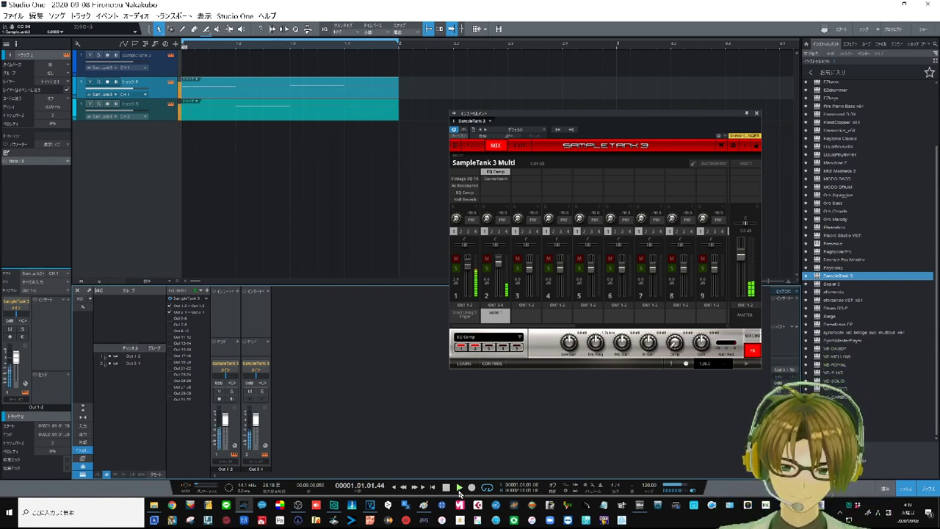
pyautogui.click(445, 487)
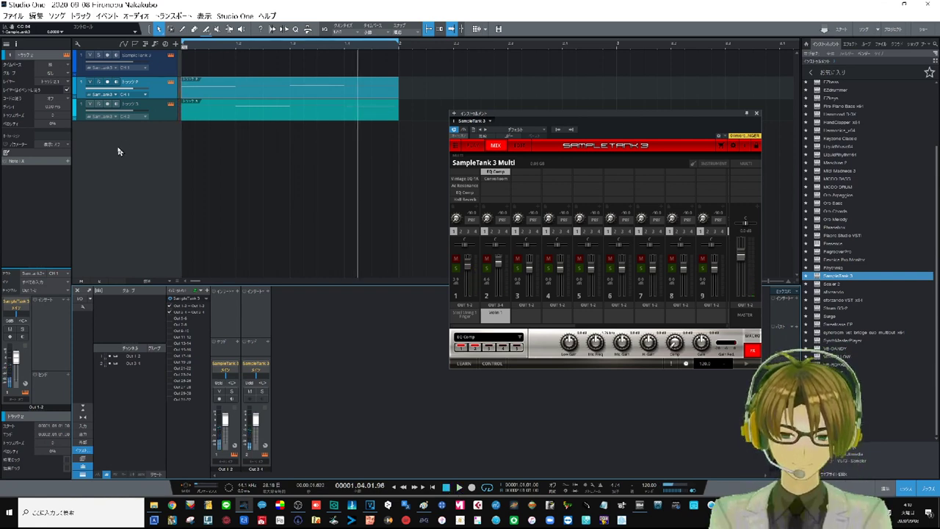
pyautogui.click(91, 104)
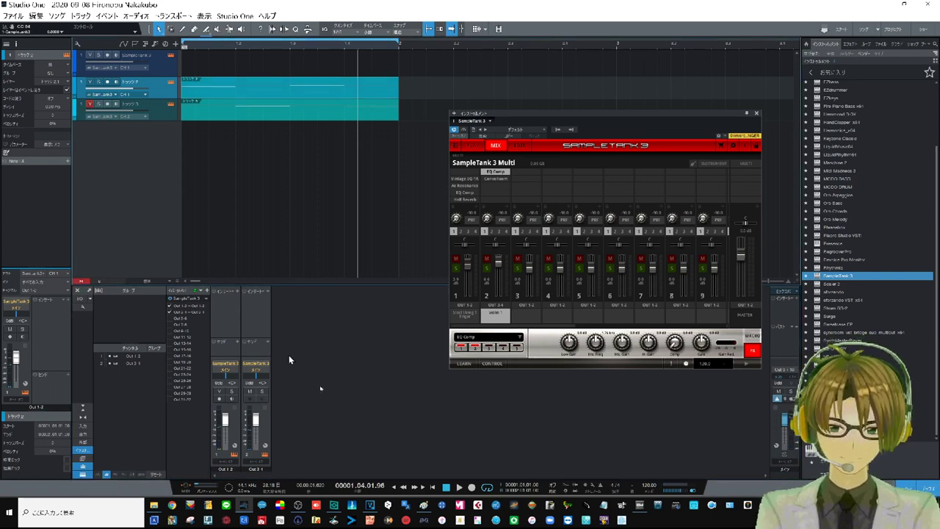
pyautogui.click(459, 487)
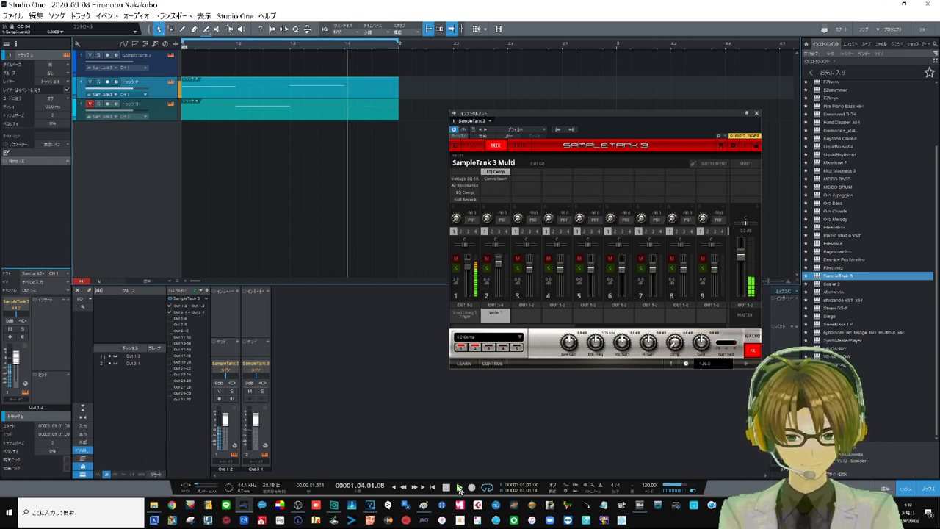
pyautogui.click(446, 488)
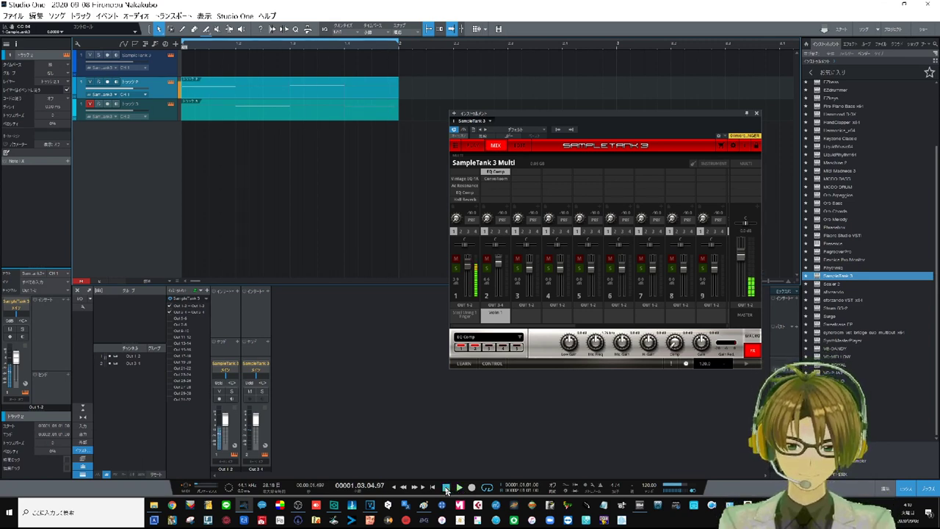
# Step: Switch the mute from トラック 3 to トラック 2 and play トラック 3 on its own
pyautogui.click(90, 81)
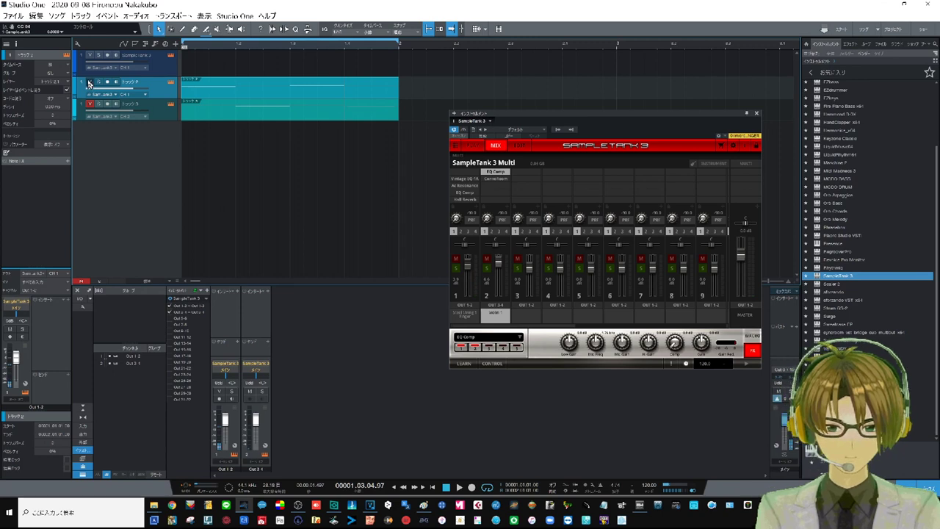
pyautogui.click(458, 488)
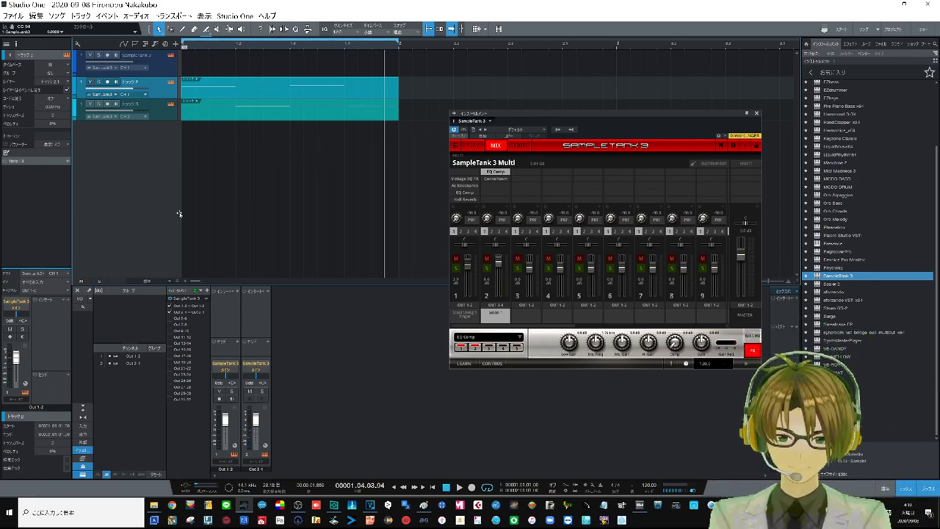
# Step: Add two automation tracks below トラック 3 in the track list
pyautogui.click(132, 139)
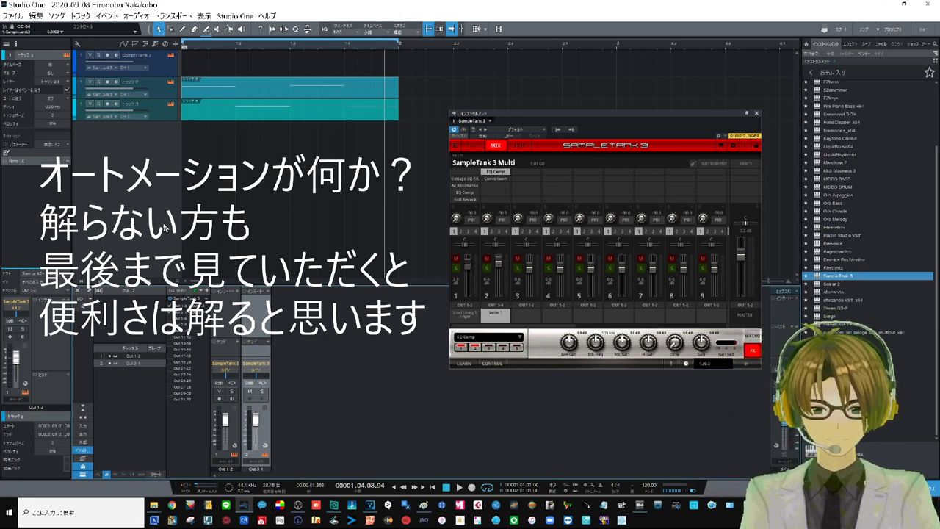
pyautogui.rightClick(125, 135)
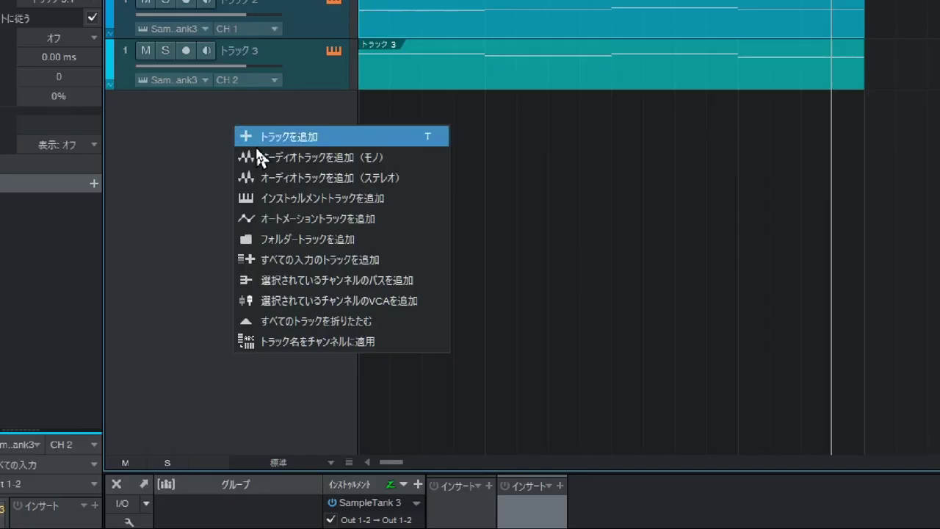
pyautogui.click(282, 221)
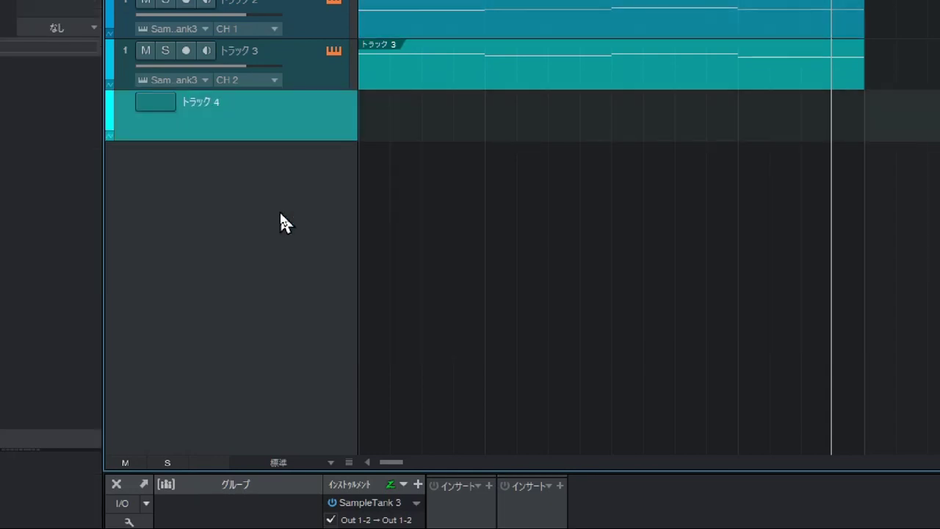
pyautogui.rightClick(267, 201)
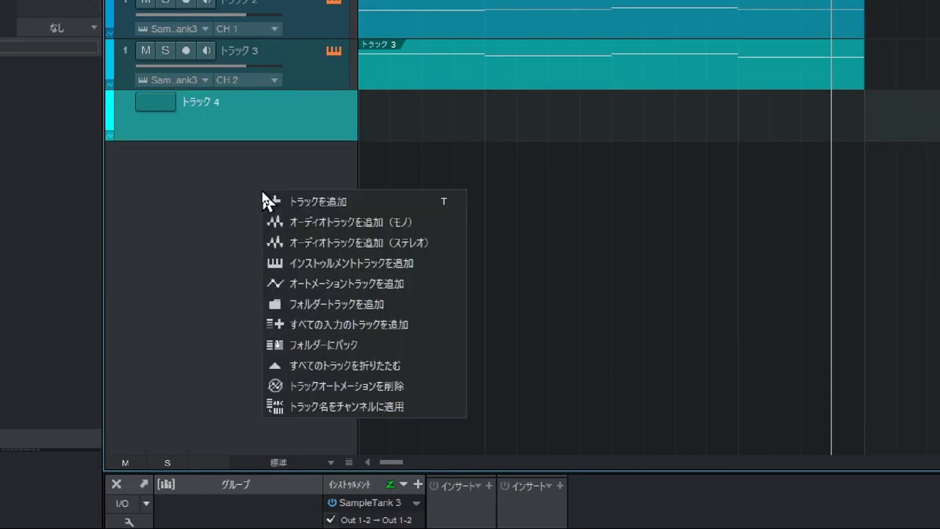
pyautogui.click(279, 242)
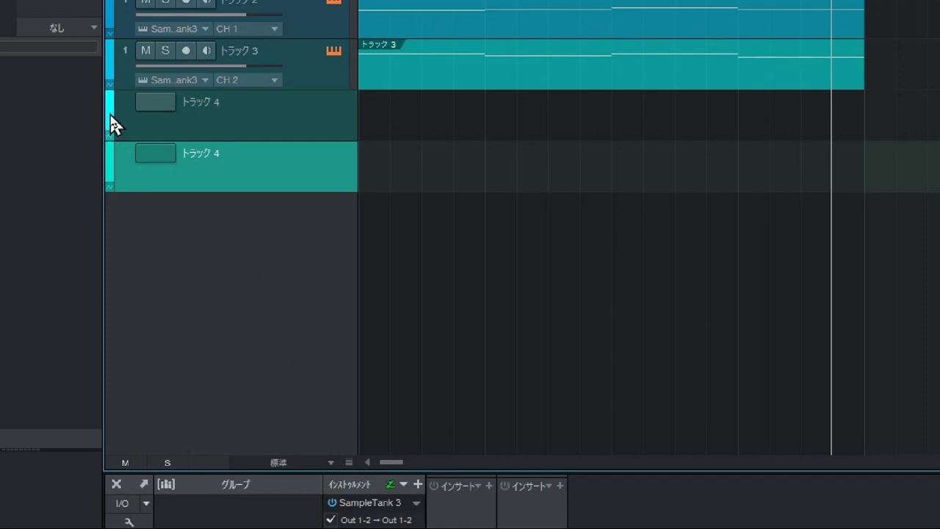
# Step: Colour both new automation tracks crimson pink together
pyautogui.click(112, 121)
pyautogui.click(273, 292)
pyautogui.press('Up')
pyautogui.keyDown('shift'); pyautogui.click(309, 175); pyautogui.keyUp('shift')
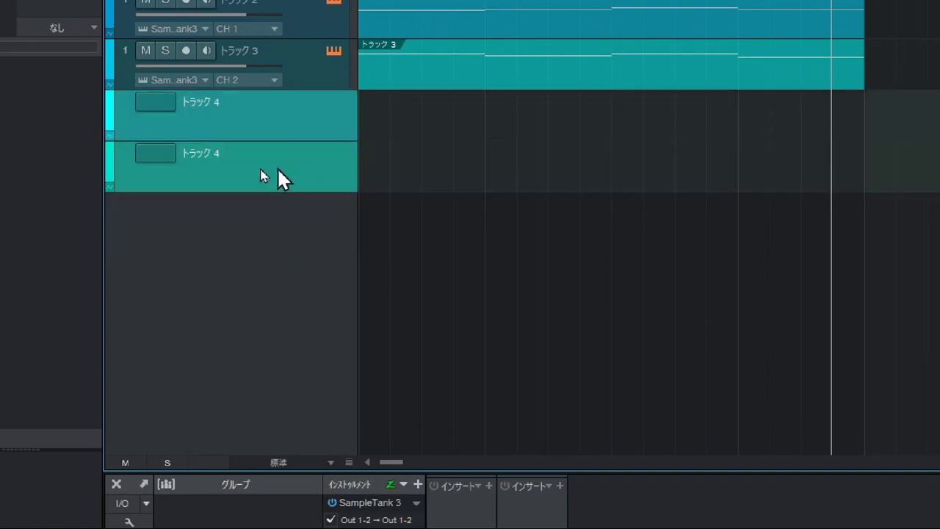
pyautogui.click(111, 169)
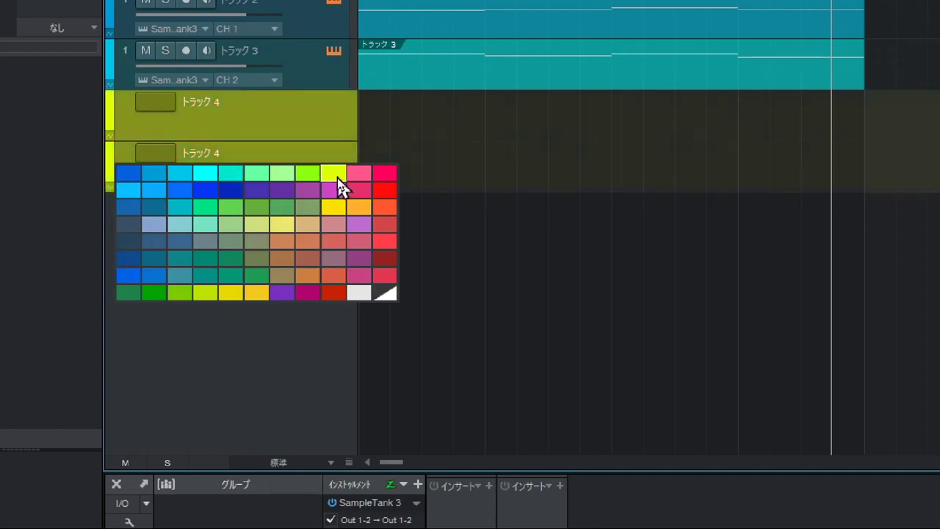
pyautogui.click(384, 173)
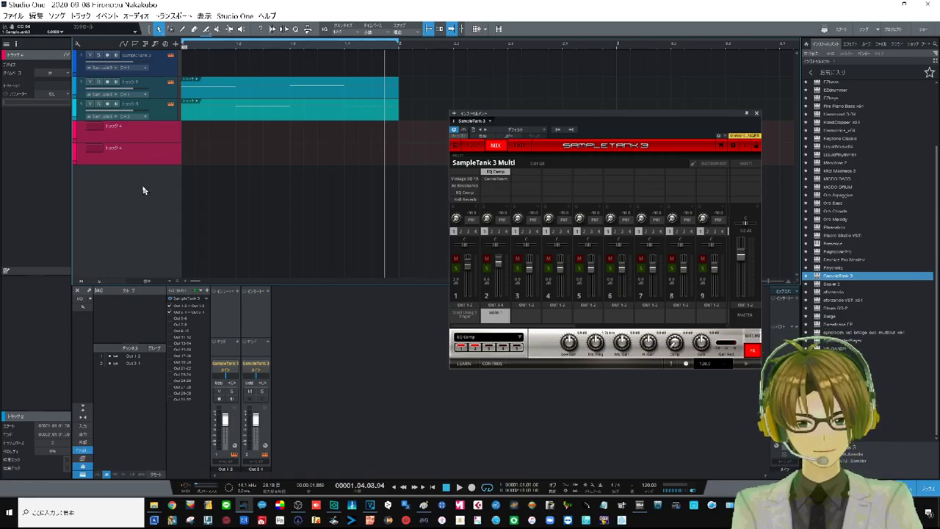
# Step: Reorder the tracks so one automation track sits below トラック 2 and the other below トラック 3
pyautogui.moveTo(145, 140); pyautogui.dragTo(147, 110)
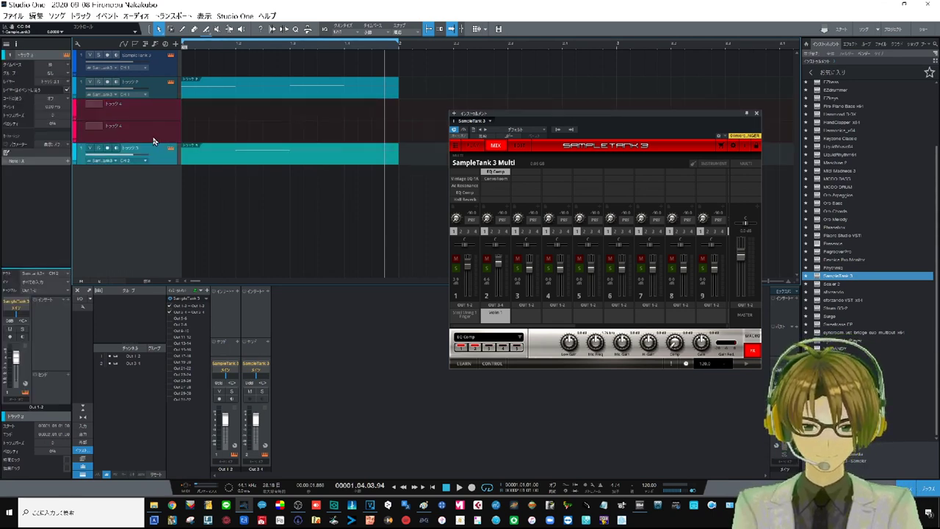
pyautogui.moveTo(153, 170); pyautogui.dragTo(152, 169)
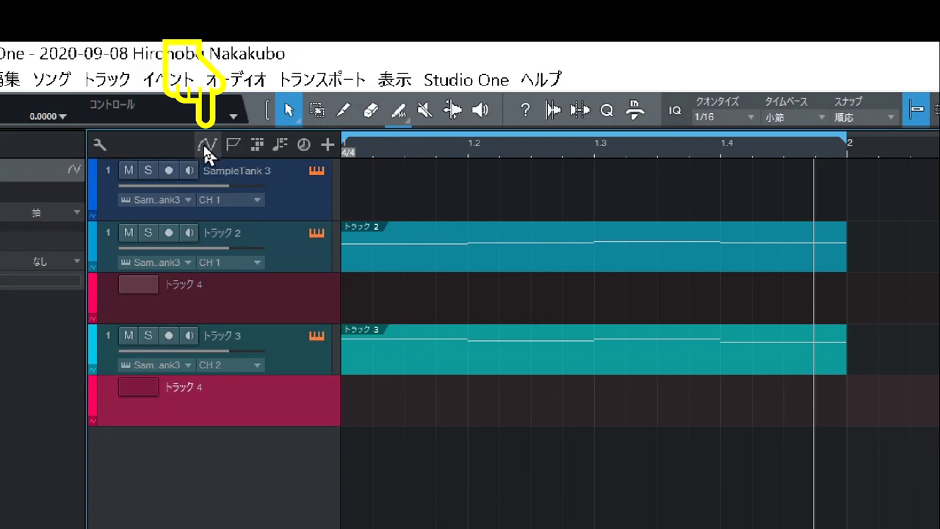
# Step: Show automation in the track list and assign the SampleTank 3 Out 1-2 ボリューム parameter to the automation track below トラック 2
pyautogui.click(203, 145)
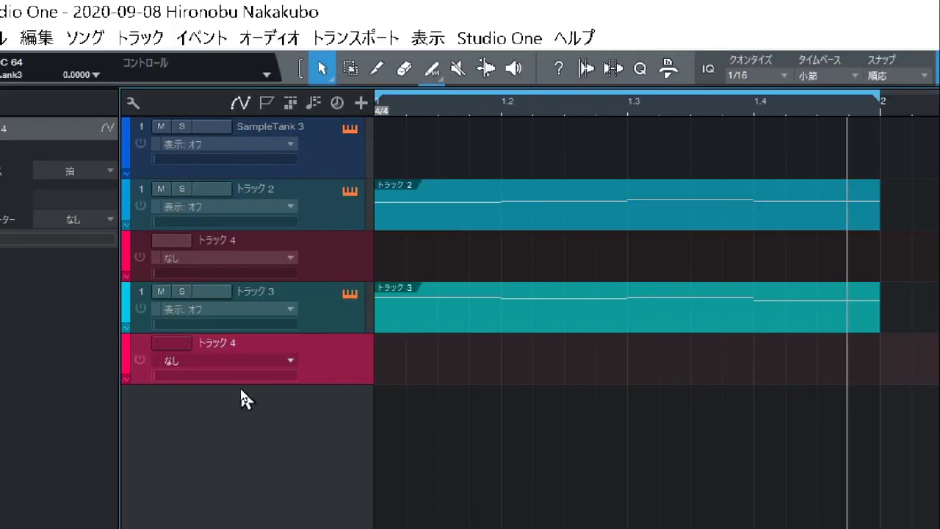
pyautogui.click(290, 258)
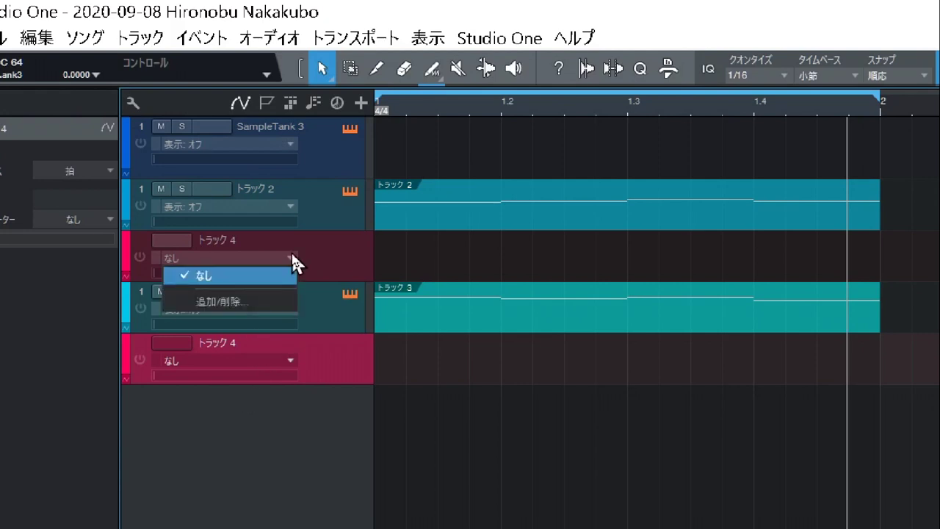
pyautogui.click(252, 299)
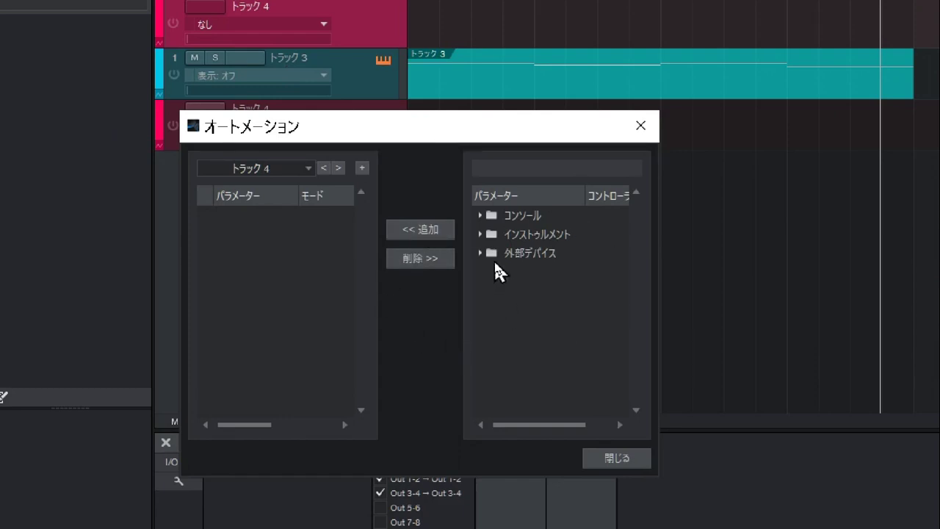
pyautogui.click(478, 233)
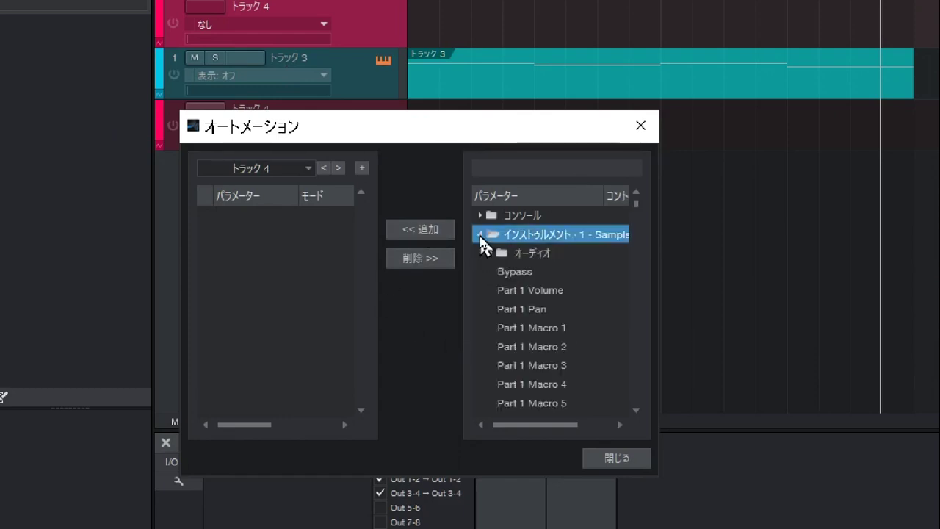
pyautogui.click(490, 253)
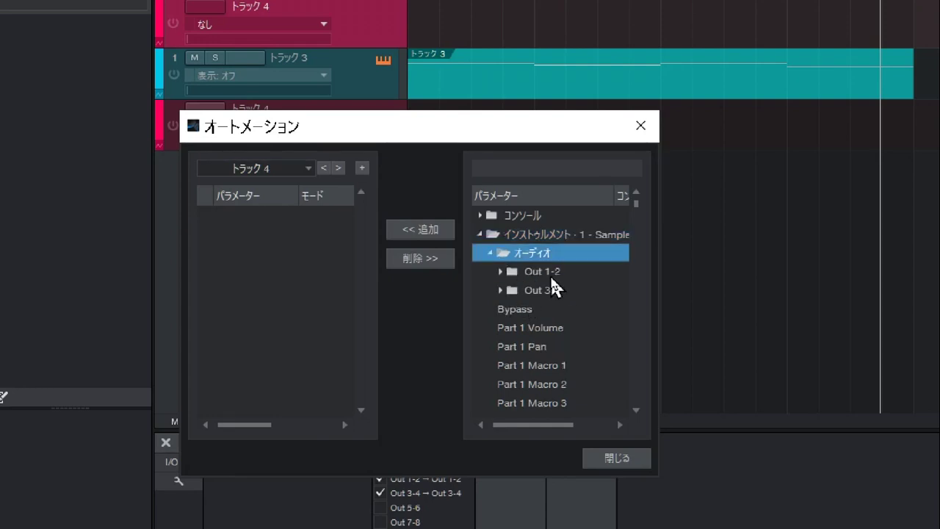
pyautogui.click(500, 271)
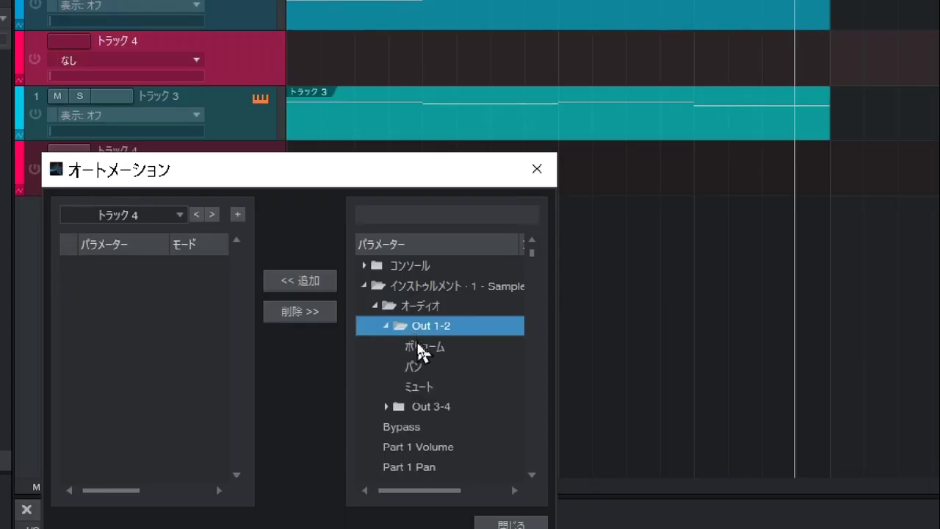
pyautogui.click(416, 347)
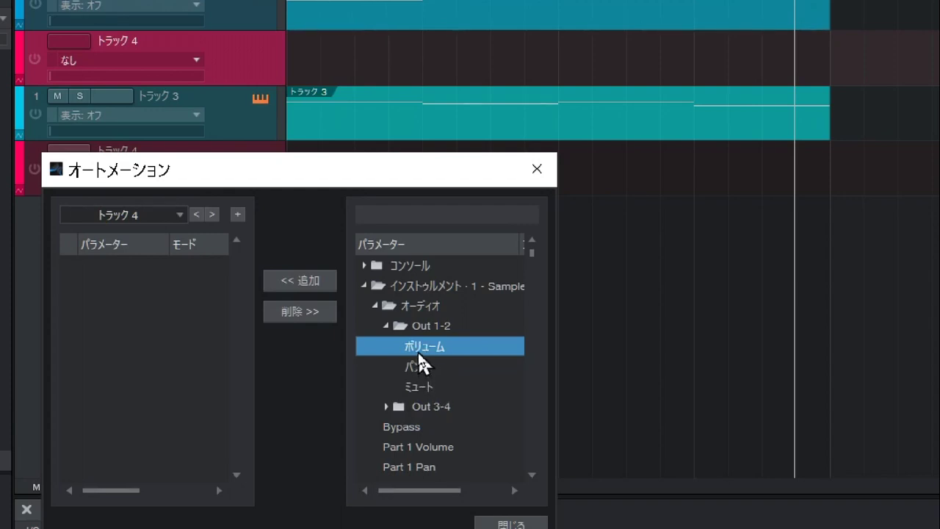
pyautogui.doubleClick(419, 347)
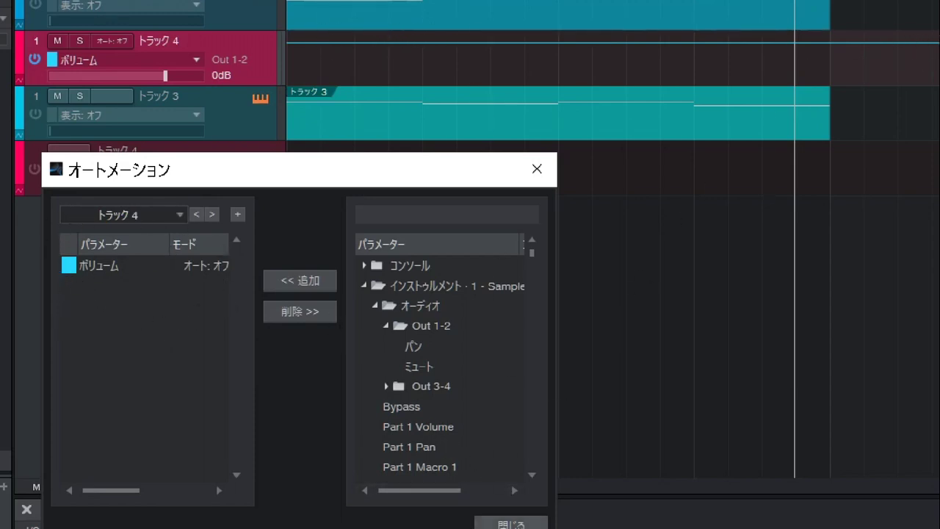
pyautogui.click(512, 524)
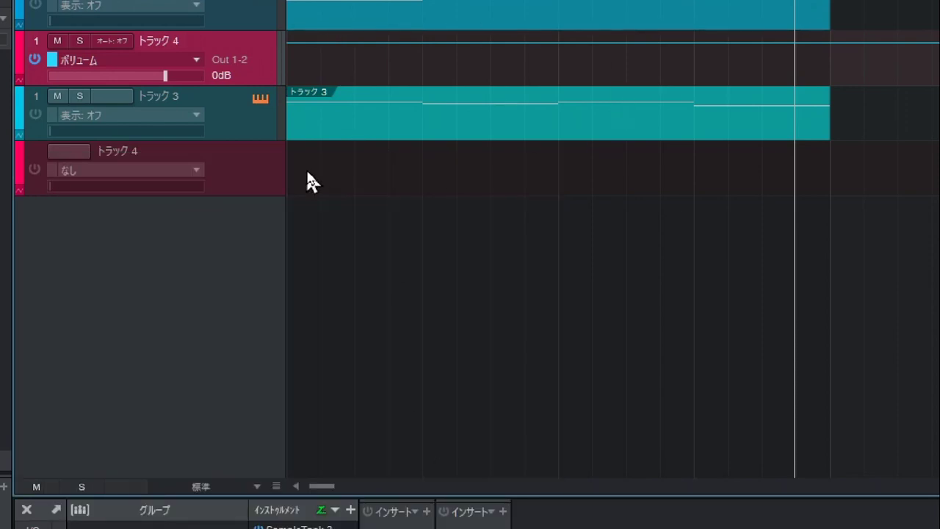
# Step: Assign the SampleTank 3 Out 3-4 ボリューム parameter to the automation track below トラック 3
pyautogui.click(193, 175)
pyautogui.click(156, 218)
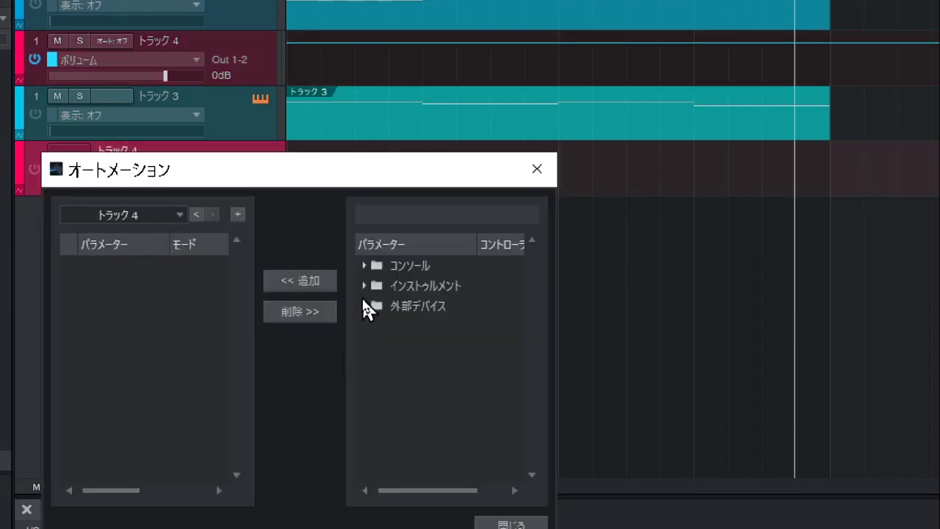
pyautogui.click(365, 286)
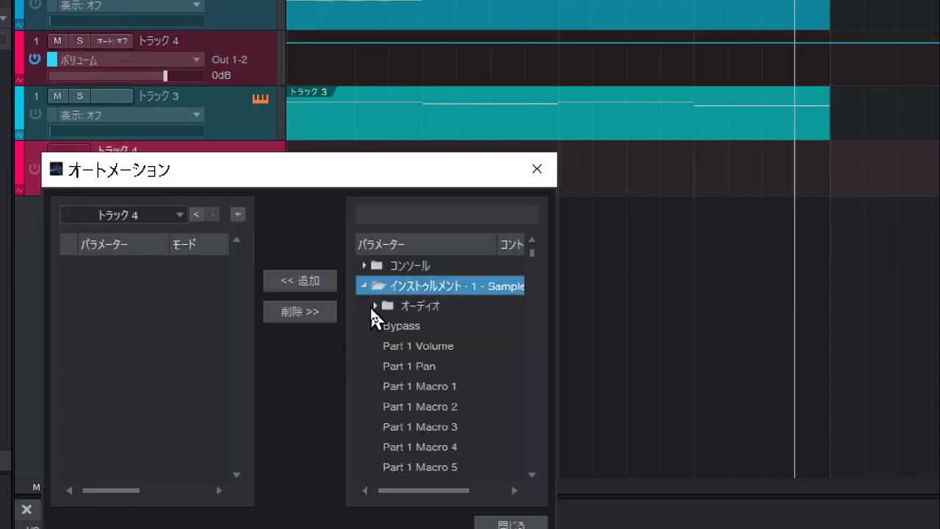
pyautogui.click(370, 307)
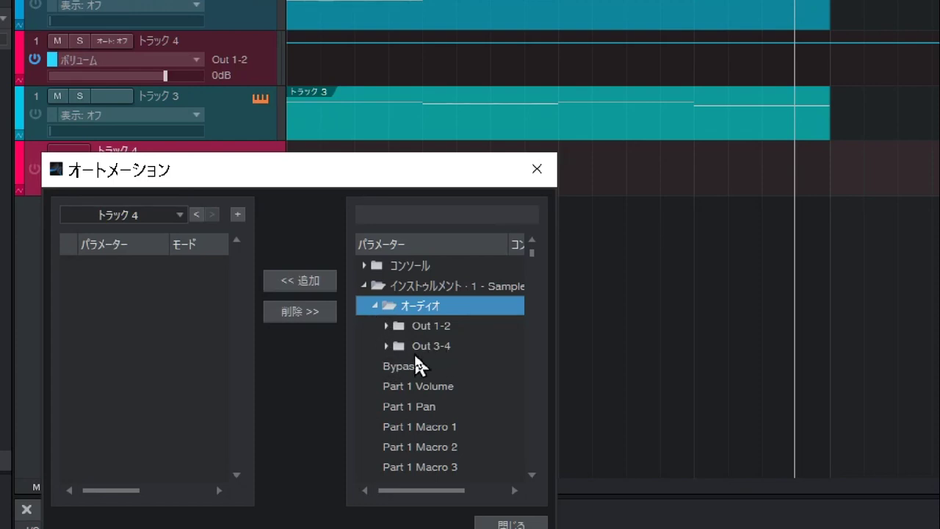
pyautogui.click(386, 345)
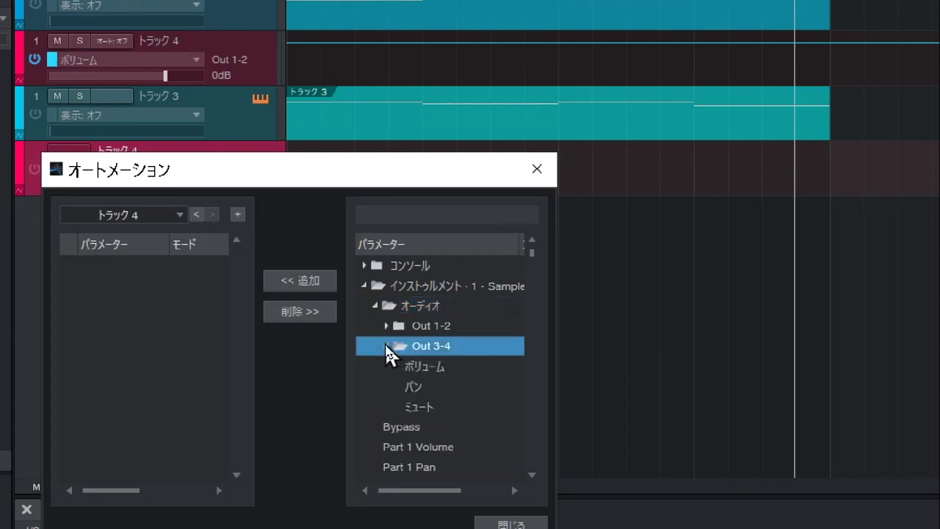
pyautogui.doubleClick(430, 369)
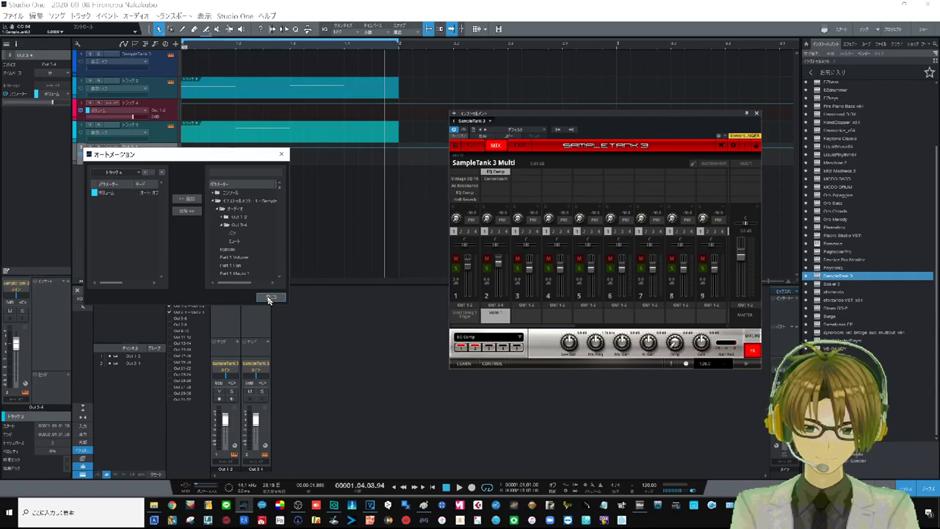
pyautogui.click(510, 524)
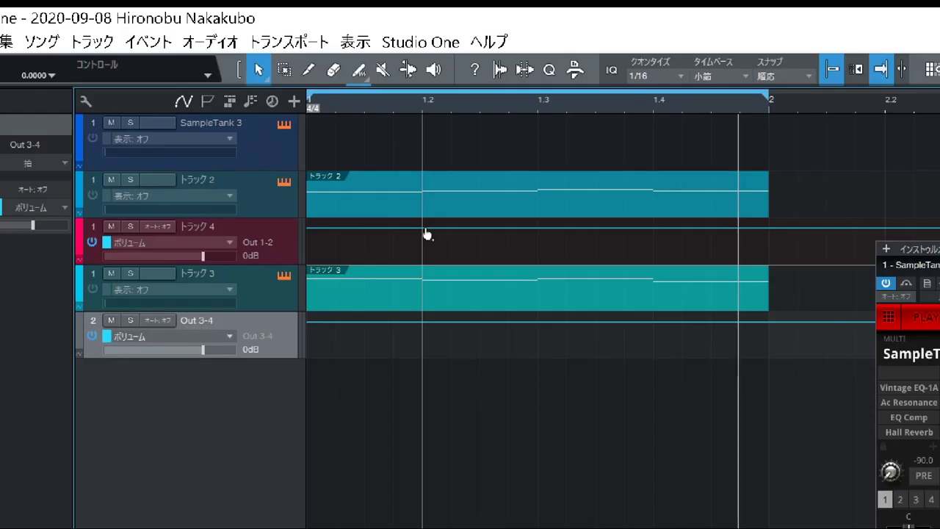
# Step: Shape a dip in the Out 1-2 volume envelope with points at 1.2, 1.3 and 1.4, lowering the middle one
pyautogui.click(240, 106)
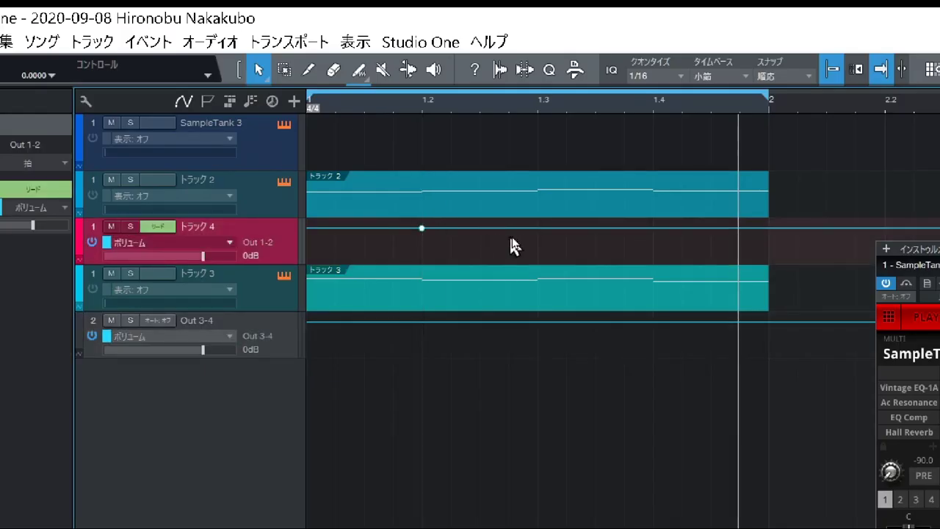
pyautogui.click(537, 228)
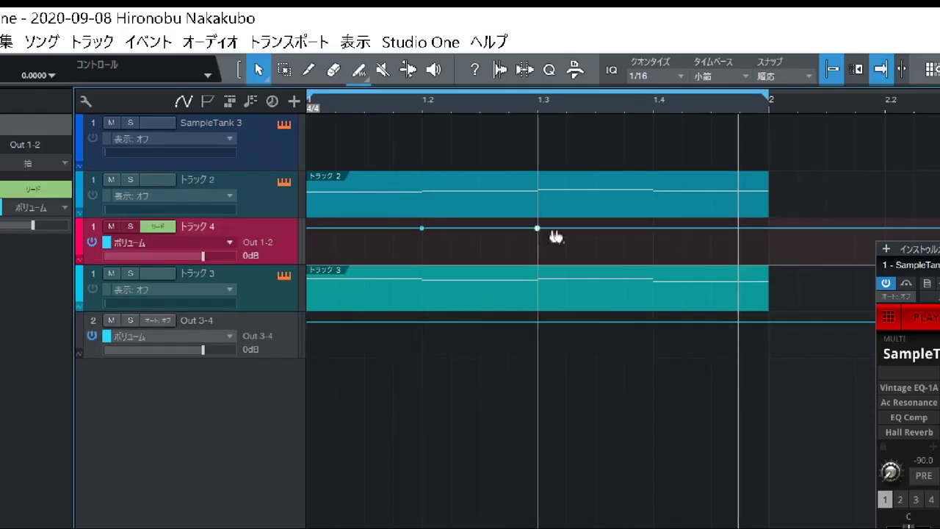
pyautogui.click(654, 229)
pyautogui.moveTo(538, 230); pyautogui.dragTo(544, 252)
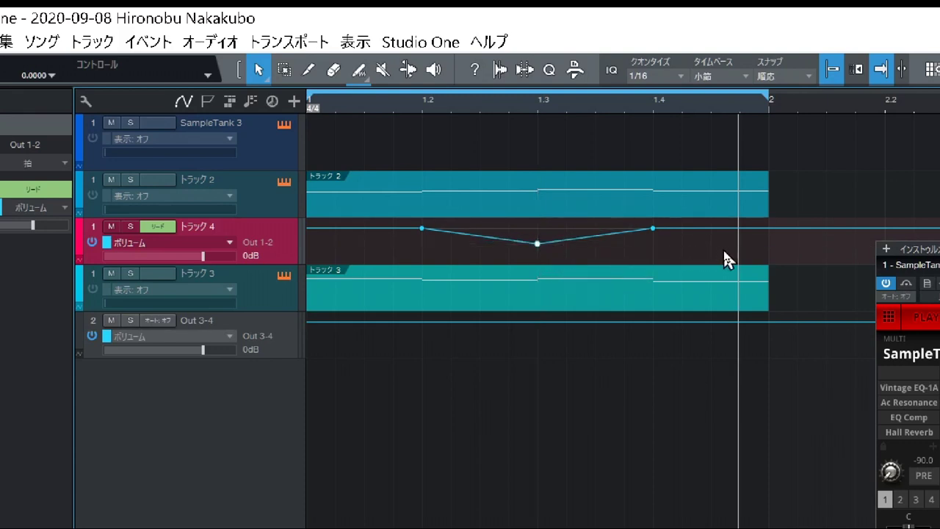
# Step: Shape the Out 3-4 volume envelope with points up to 1.3.3, dipping at 1.2, falling to about -49.6 at 1.3 and rising to about -7.5
pyautogui.click(423, 323)
pyautogui.click(364, 323)
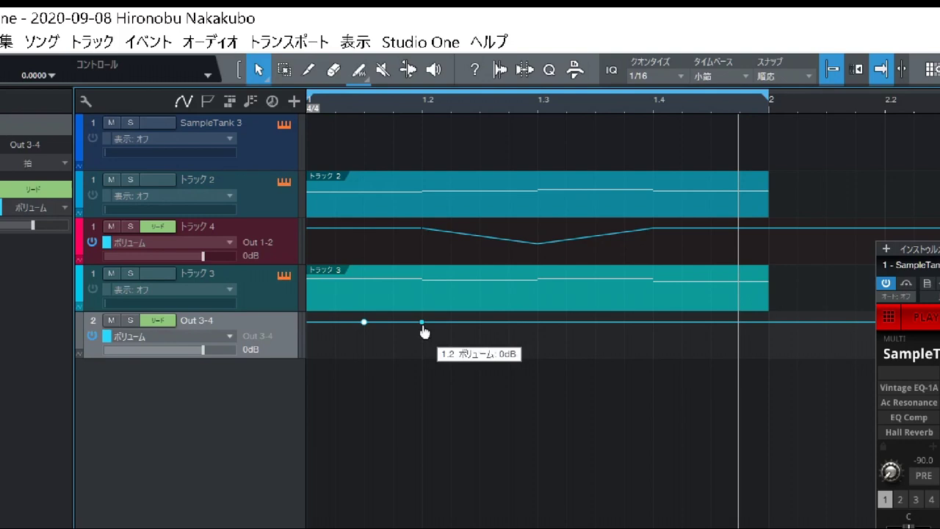
pyautogui.moveTo(422, 324)
pyautogui.mouseDown()
pyautogui.moveTo(430, 371)
pyautogui.moveTo(426, 341)
pyautogui.moveTo(478, 339)
pyautogui.moveTo(477, 330)
pyautogui.moveTo(434, 332)
pyautogui.mouseUp()
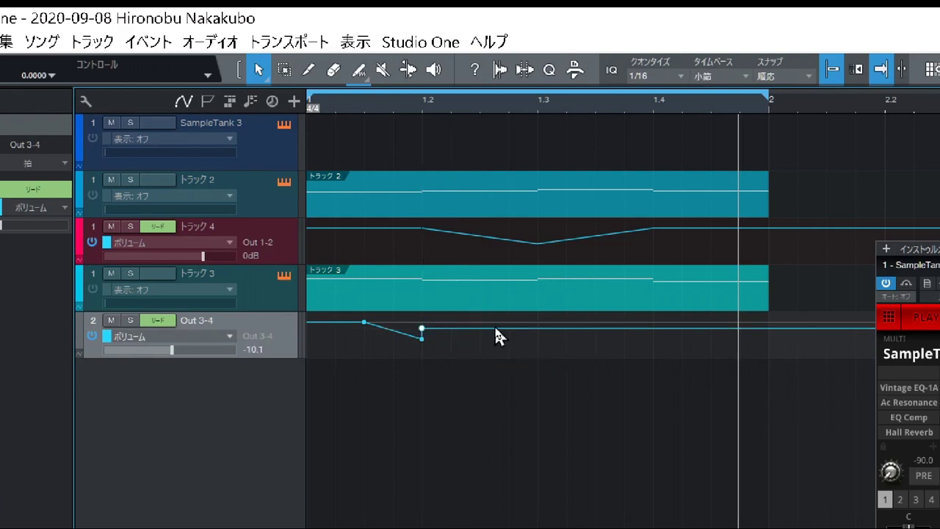
pyautogui.click(480, 328)
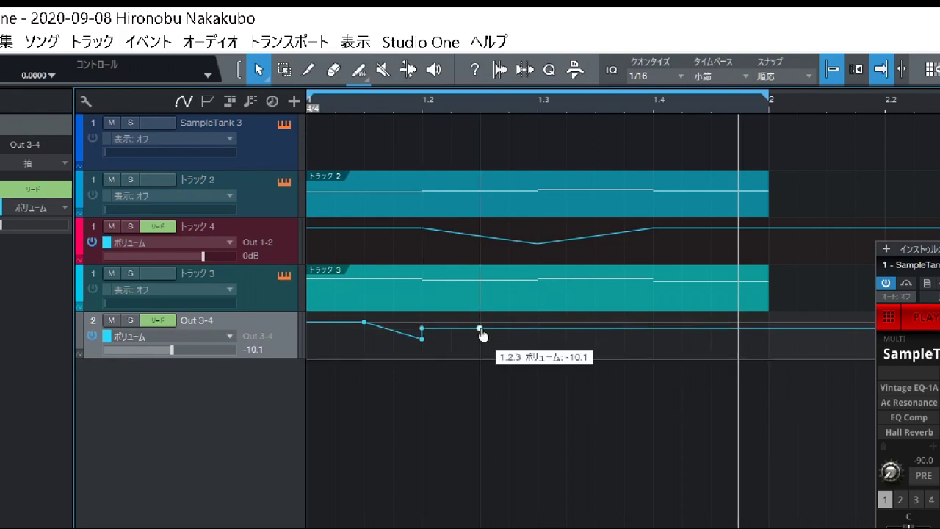
pyautogui.moveTo(539, 328); pyautogui.dragTo(539, 356)
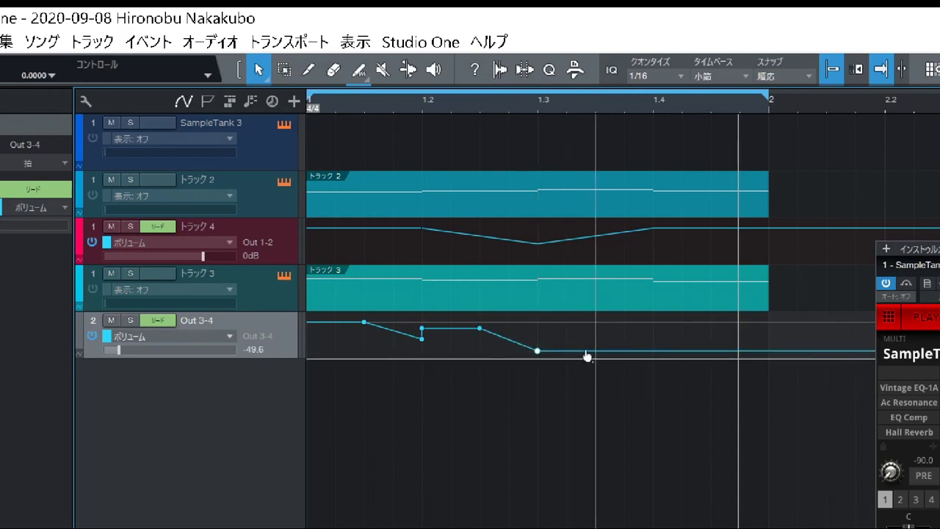
pyautogui.click(595, 351)
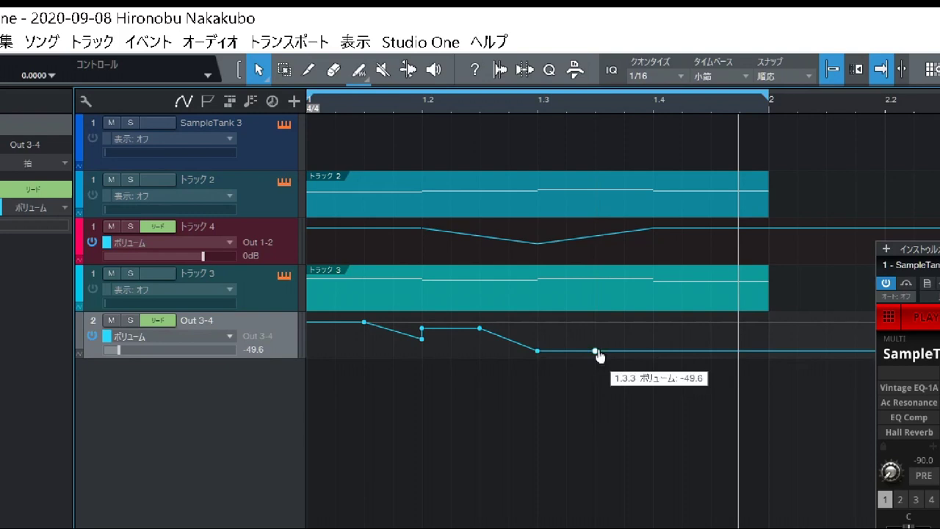
pyautogui.moveTo(595, 352); pyautogui.dragTo(598, 327)
pyautogui.click(566, 338)
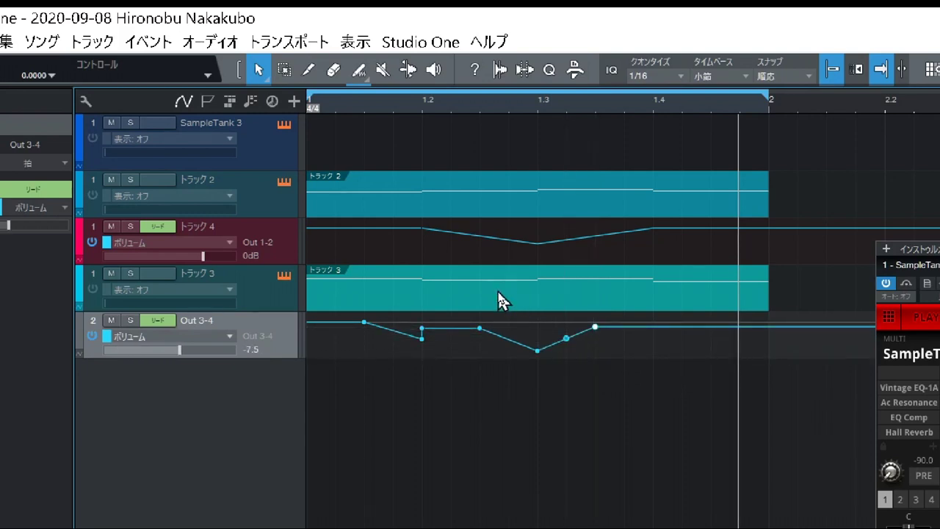
# Step: Draw a sawtooth volume pattern on the Out 3-4 envelope from 1.3.3 to bar 2 with the Paint tool
pyautogui.click(361, 71)
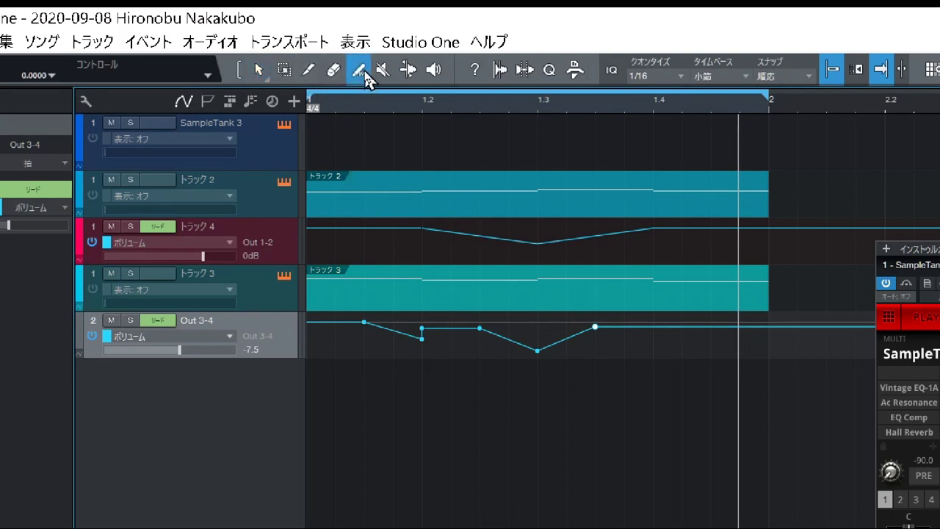
pyautogui.click(365, 76)
pyautogui.moveTo(596, 327); pyautogui.dragTo(768, 332)
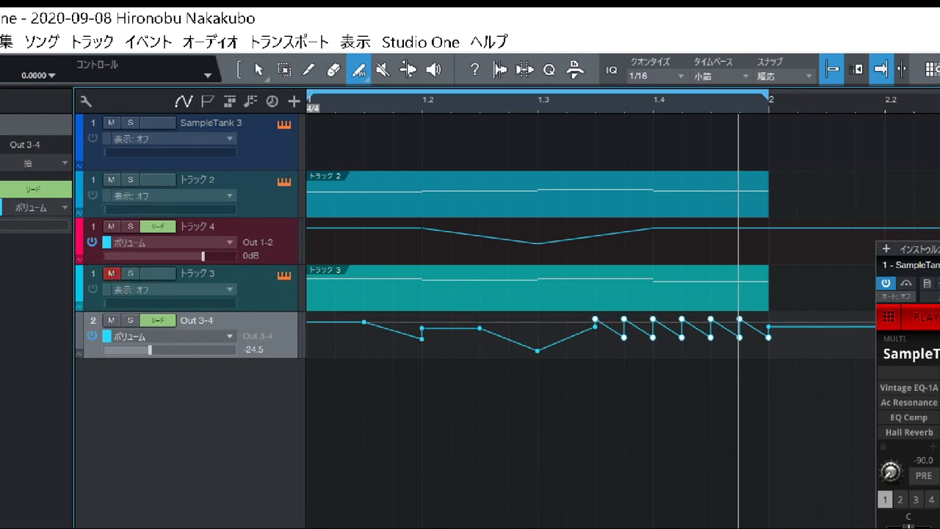
# Step: Play the automation with トラック 3 muted, and switch the mute from トラック 3 to トラック 2
pyautogui.press('space')
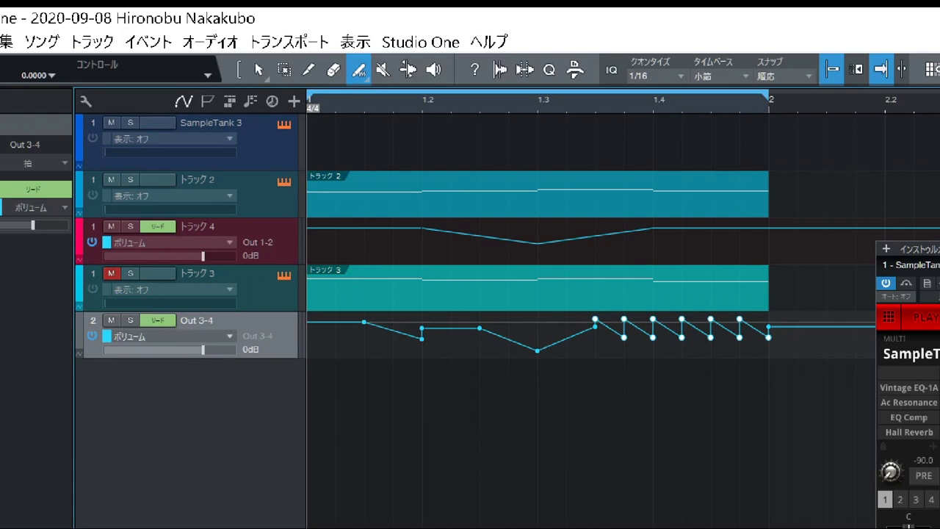
pyautogui.press('space')
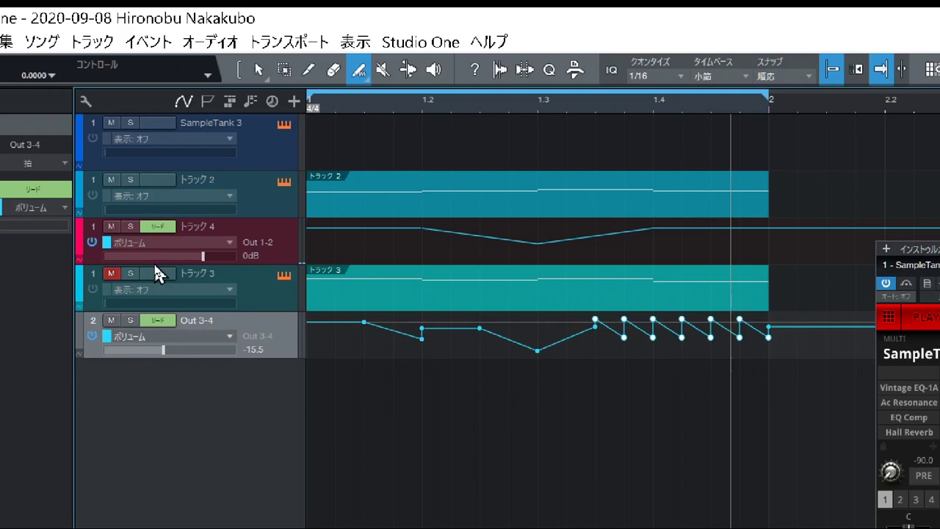
pyautogui.click(112, 274)
pyautogui.click(111, 182)
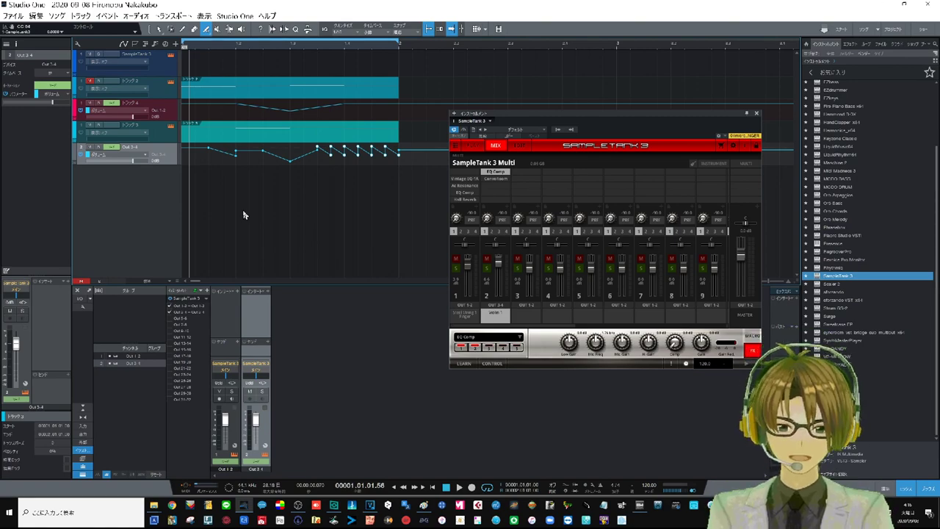
# Step: Add a bus channel and an FX channel to the mixer
pyautogui.rightClick(291, 335)
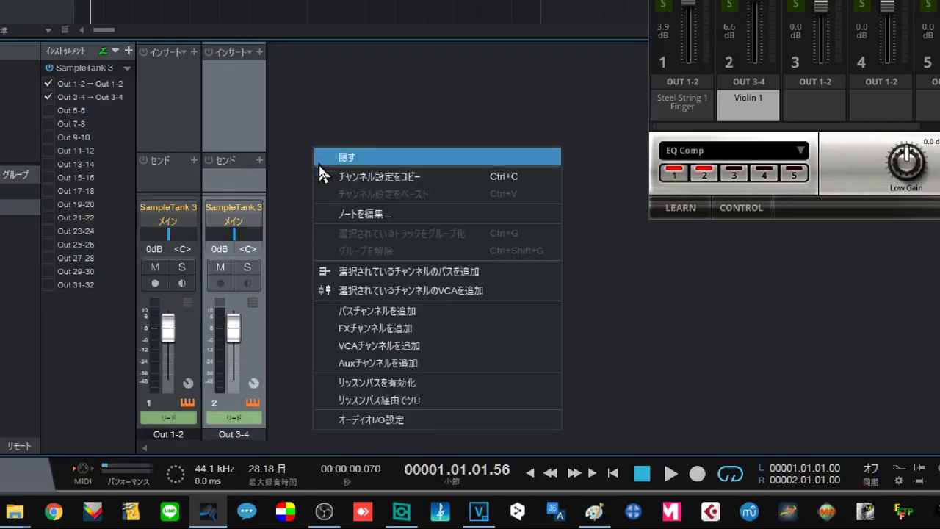
pyautogui.click(362, 312)
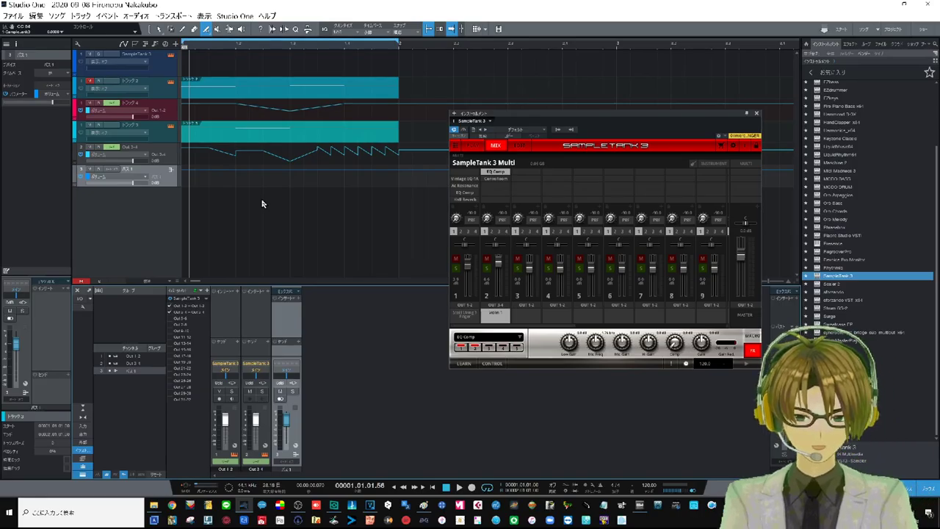
pyautogui.rightClick(131, 204)
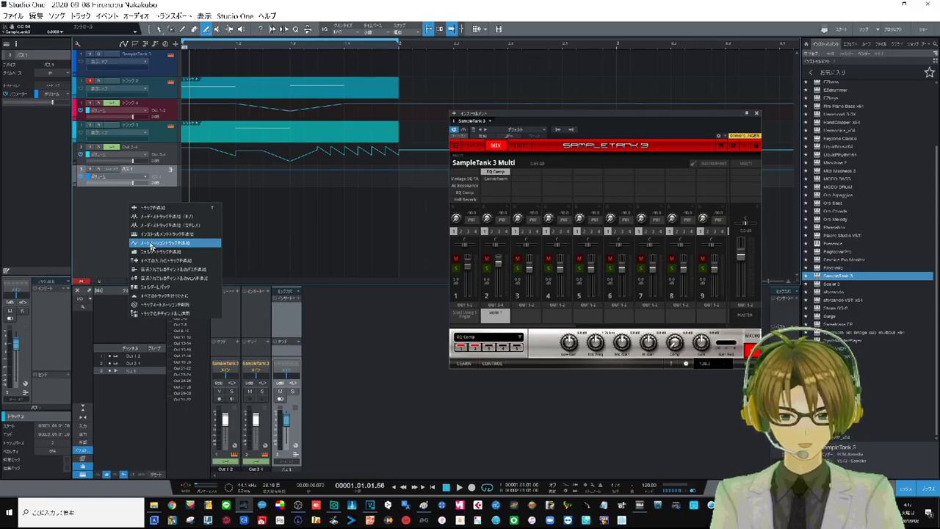
pyautogui.click(113, 229)
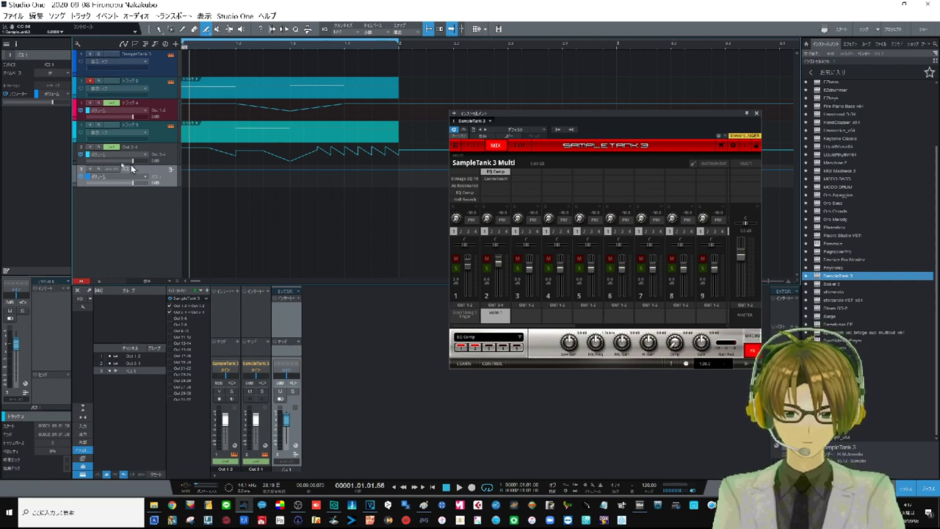
pyautogui.rightClick(311, 321)
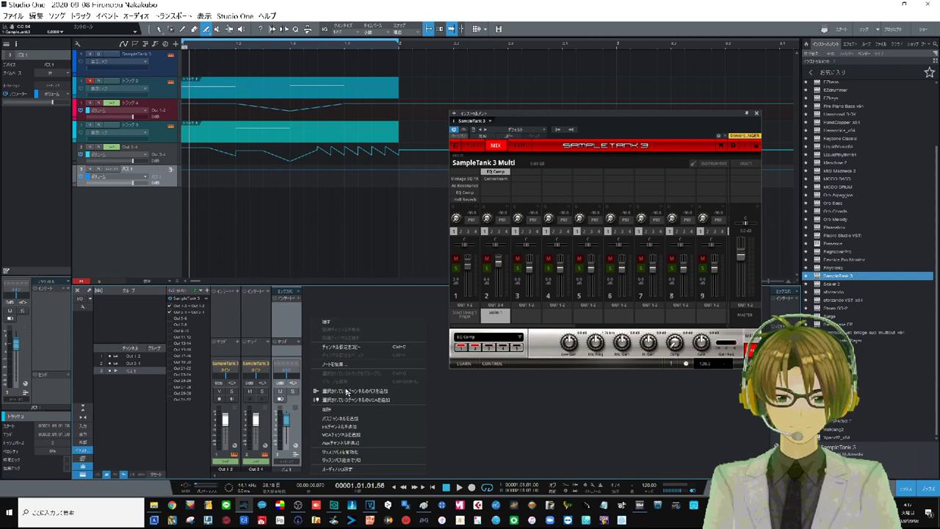
pyautogui.click(348, 452)
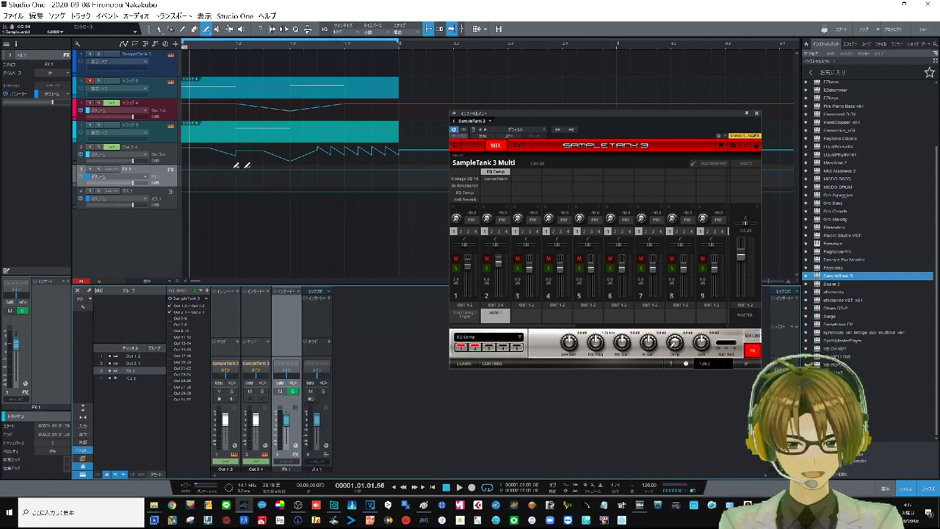
# Step: Delete the バス 1 and FX 1 tracks from the arrangement
pyautogui.rightClick(168, 207)
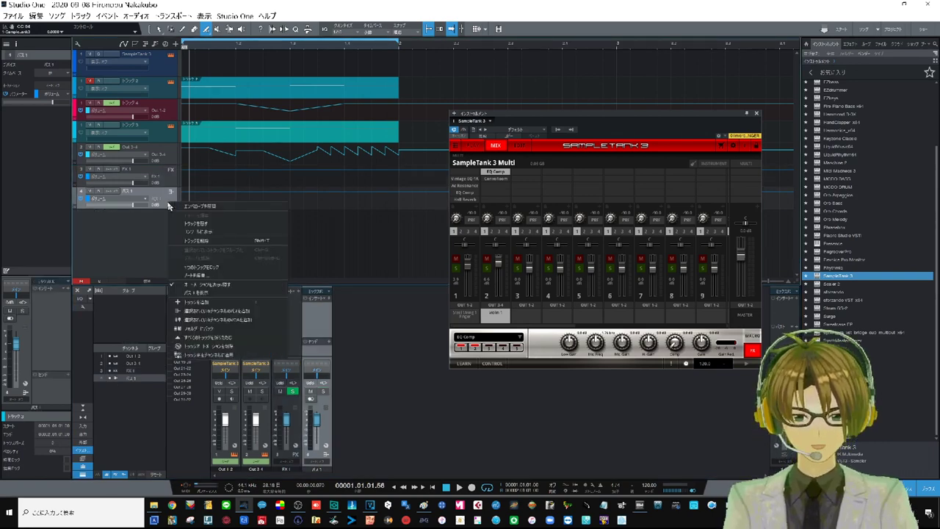
pyautogui.click(195, 241)
pyautogui.rightClick(163, 179)
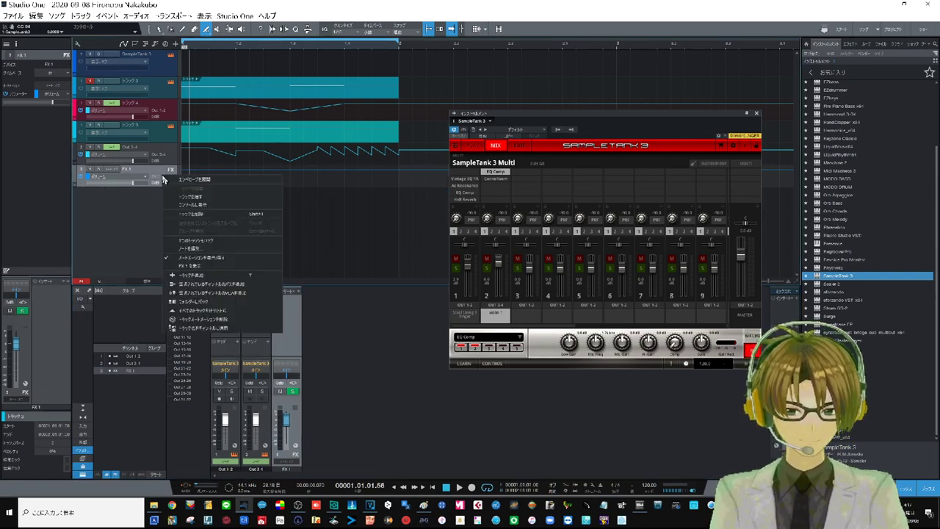
pyautogui.click(220, 213)
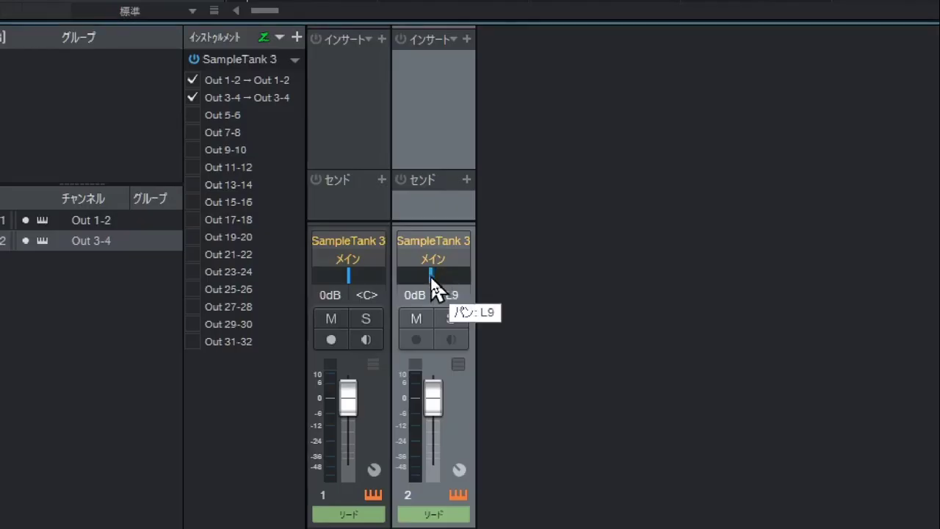
# Step: Pan the Out 3-4 channel fully right and the Out 1-2 channel fully left, and play the song to hear the separation
pyautogui.moveTo(256, 375); pyautogui.dragTo(268, 375)
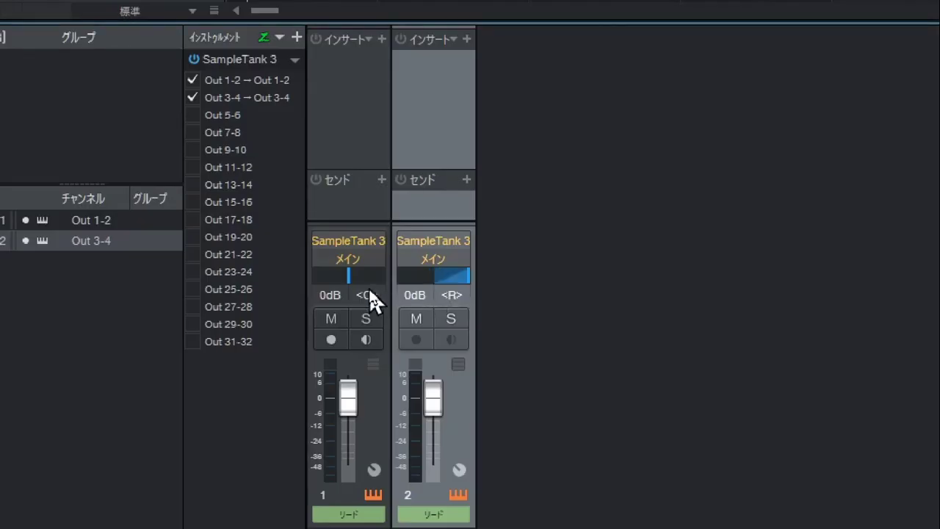
pyautogui.moveTo(348, 286); pyautogui.dragTo(402, 312)
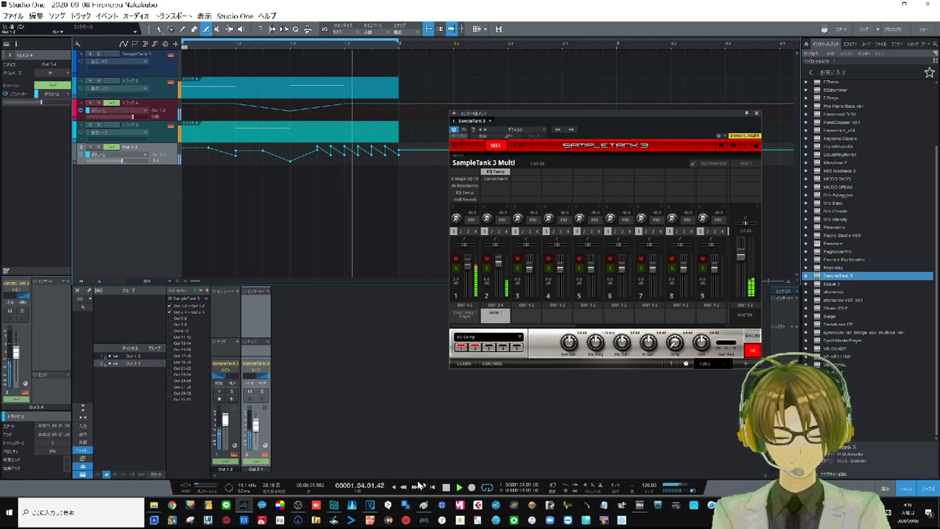
pyautogui.click(446, 488)
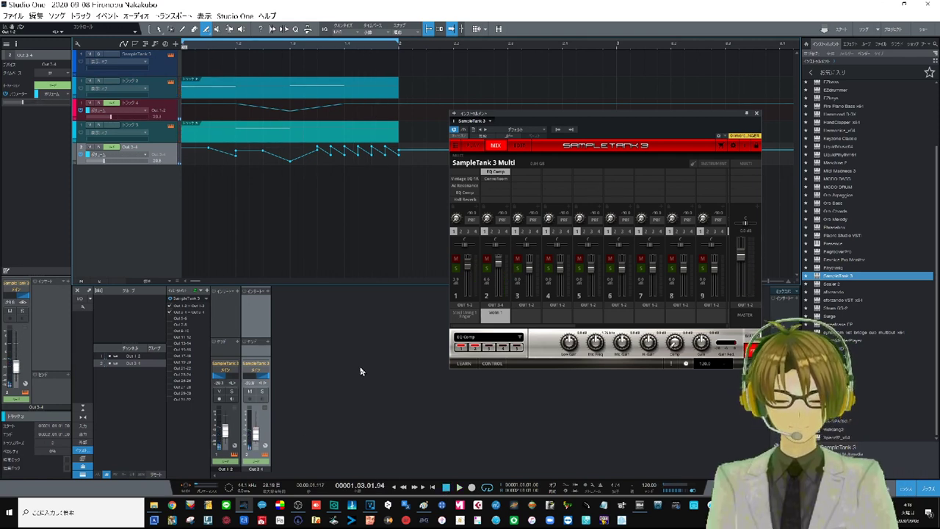